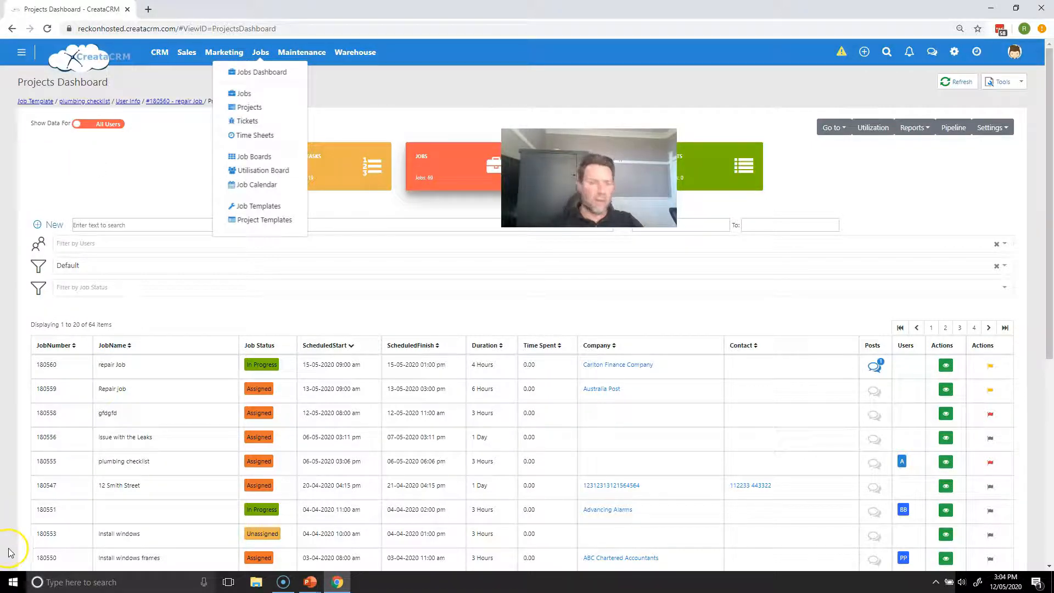
Open the job calendar and filter it to two individual staff members and the Sales user.
click(235, 186)
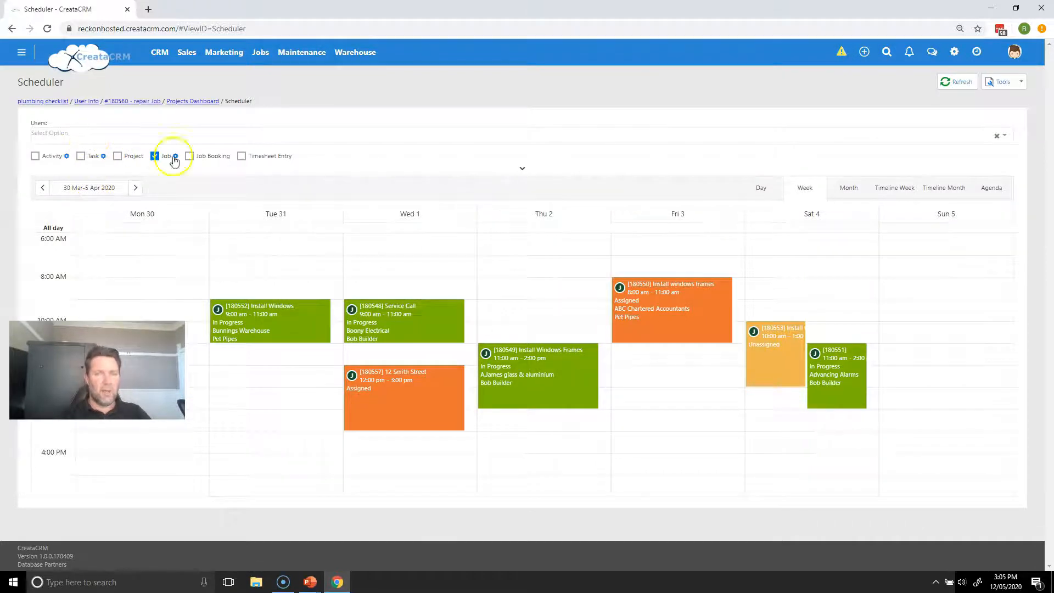
click(54, 137)
click(62, 172)
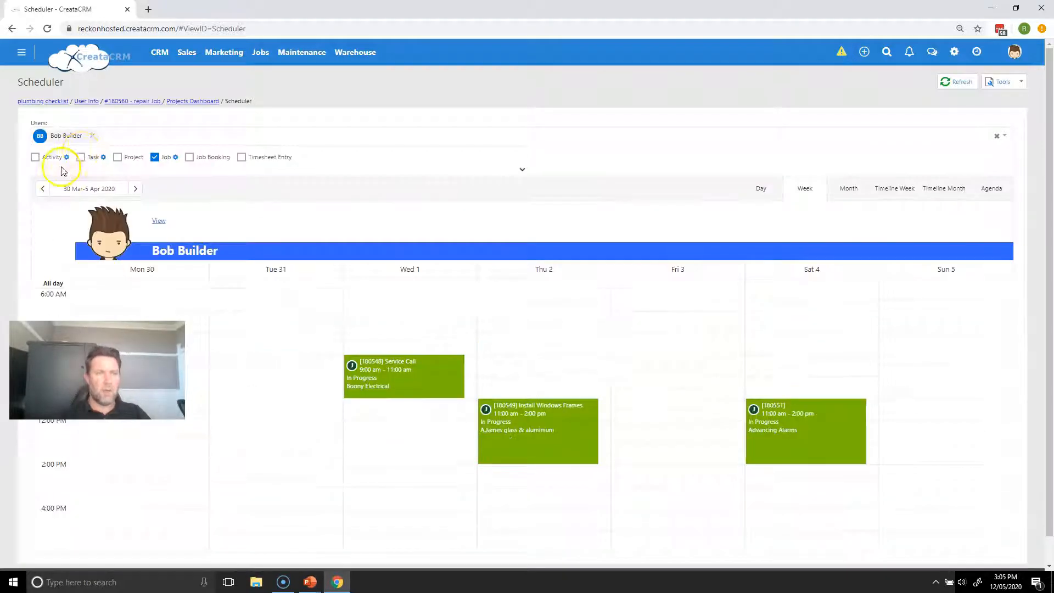
click(124, 135)
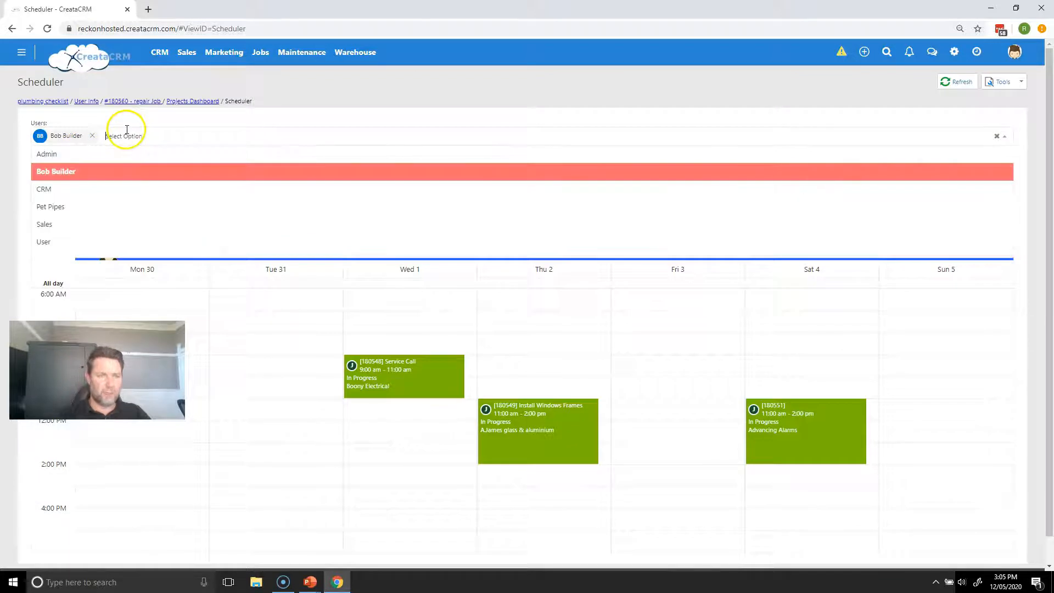
click(107, 215)
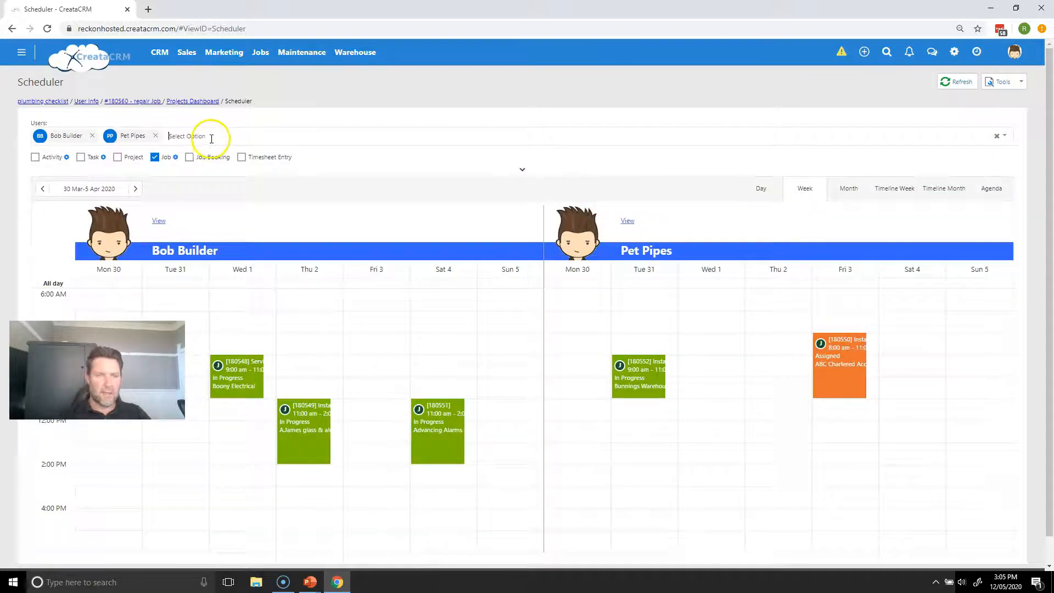
click(203, 138)
click(174, 228)
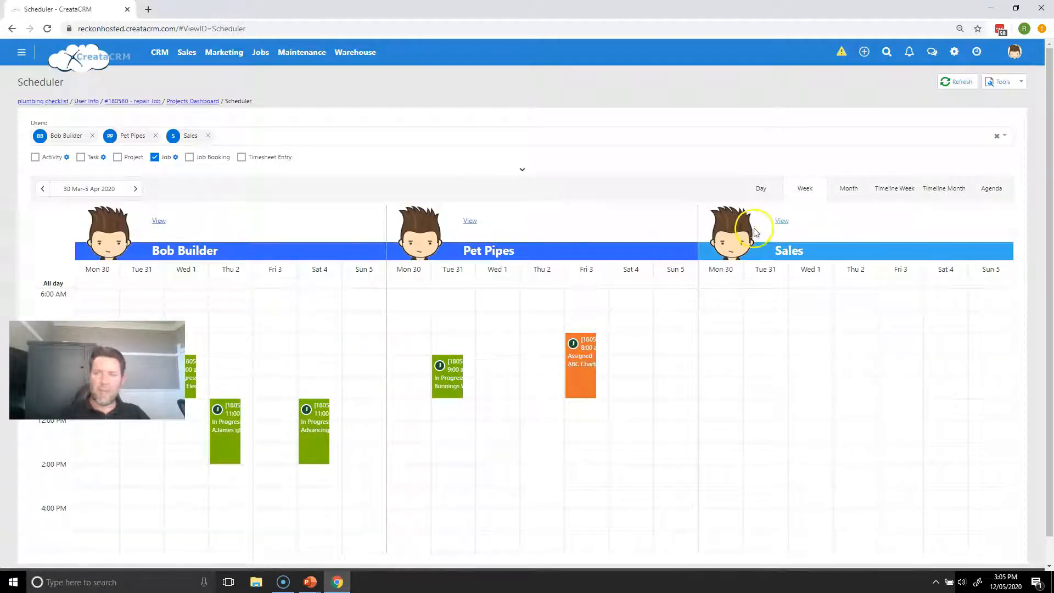
View the three users' schedules by day, week, month and timeline month, and return to the week view.
click(755, 189)
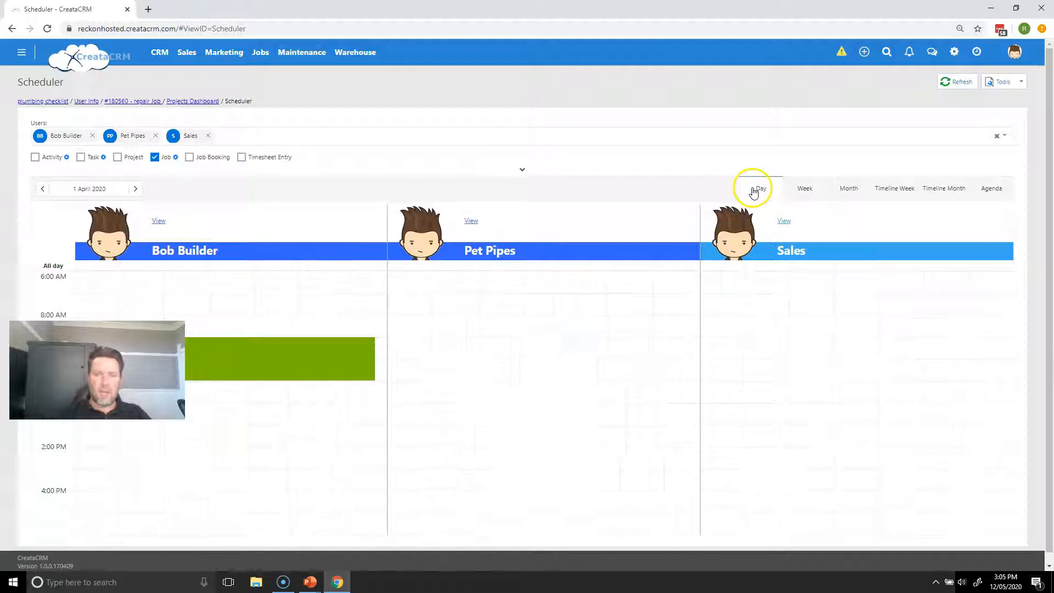
click(811, 195)
click(838, 198)
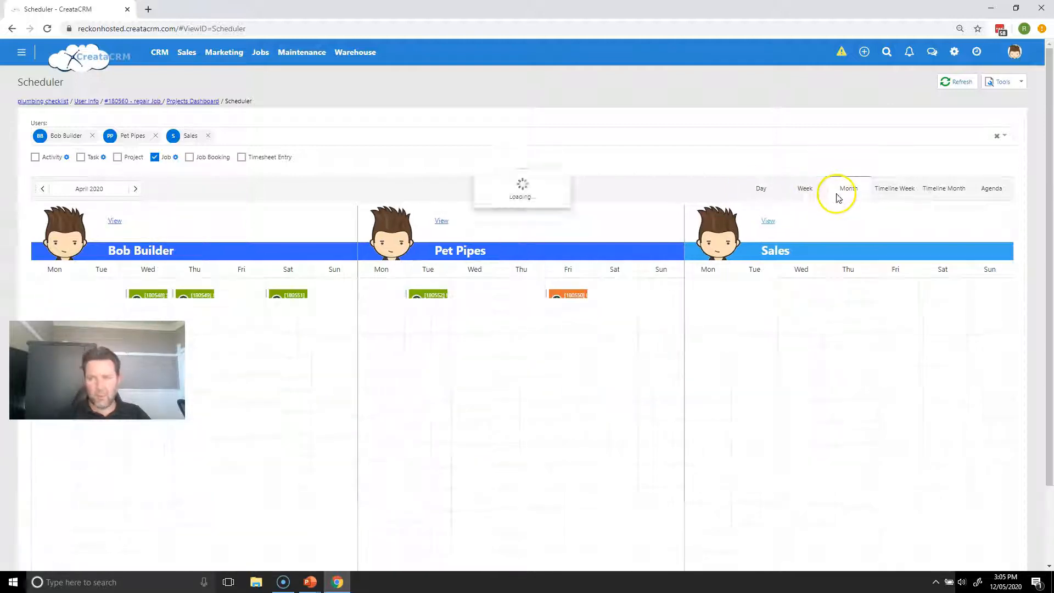
click(928, 193)
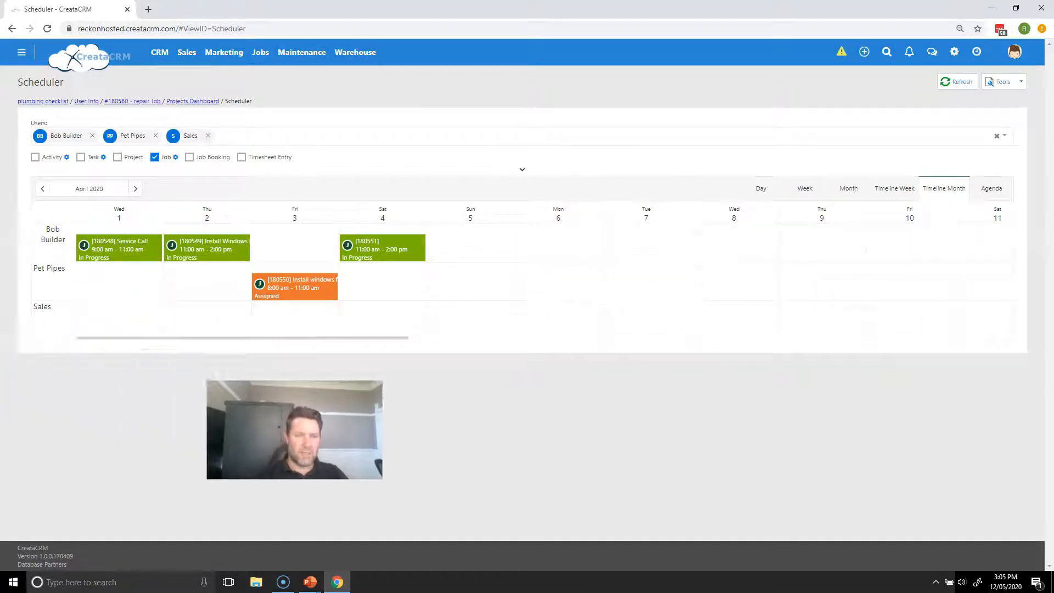
drag(311, 337, 220, 337)
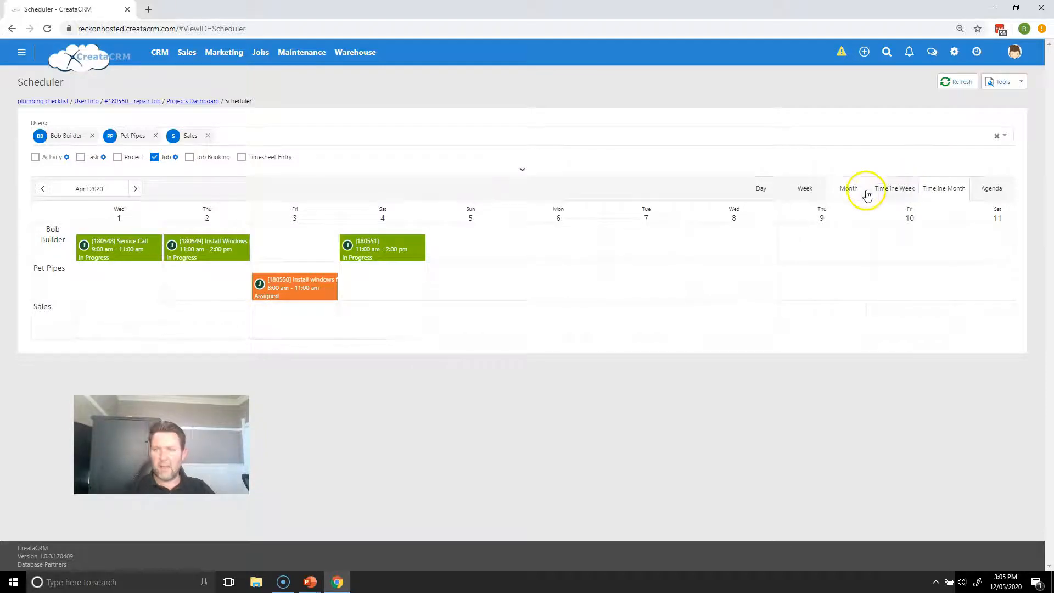
click(801, 191)
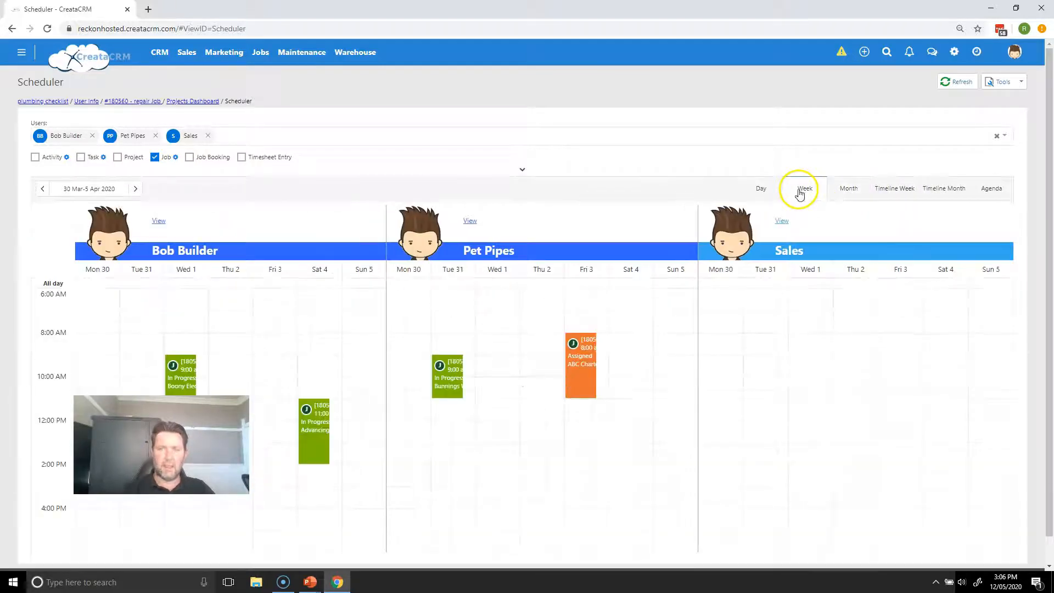
Remove all three users from the calendar's user filter.
click(209, 136)
click(155, 135)
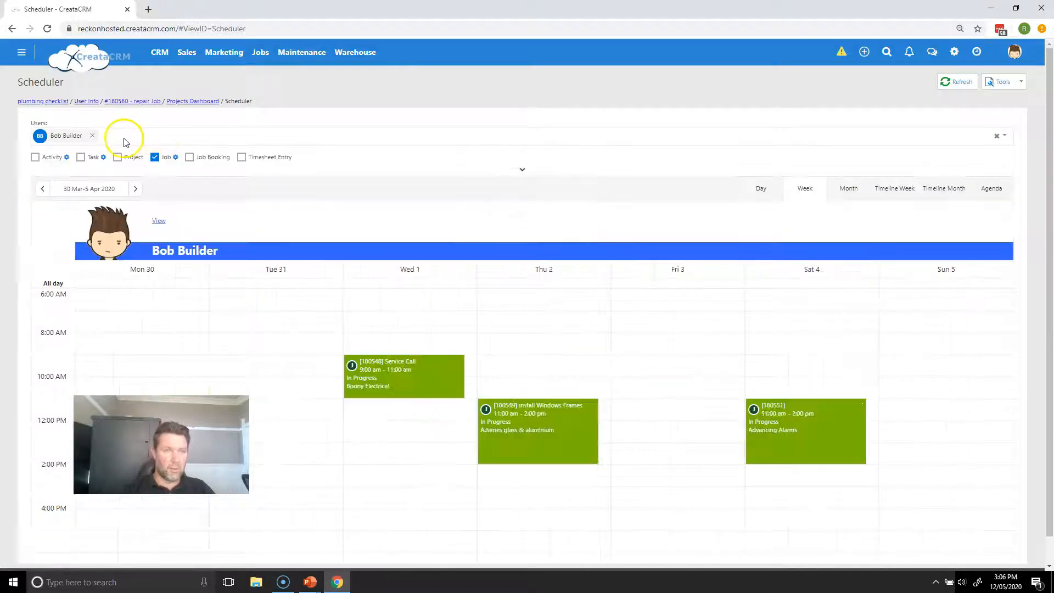
click(92, 135)
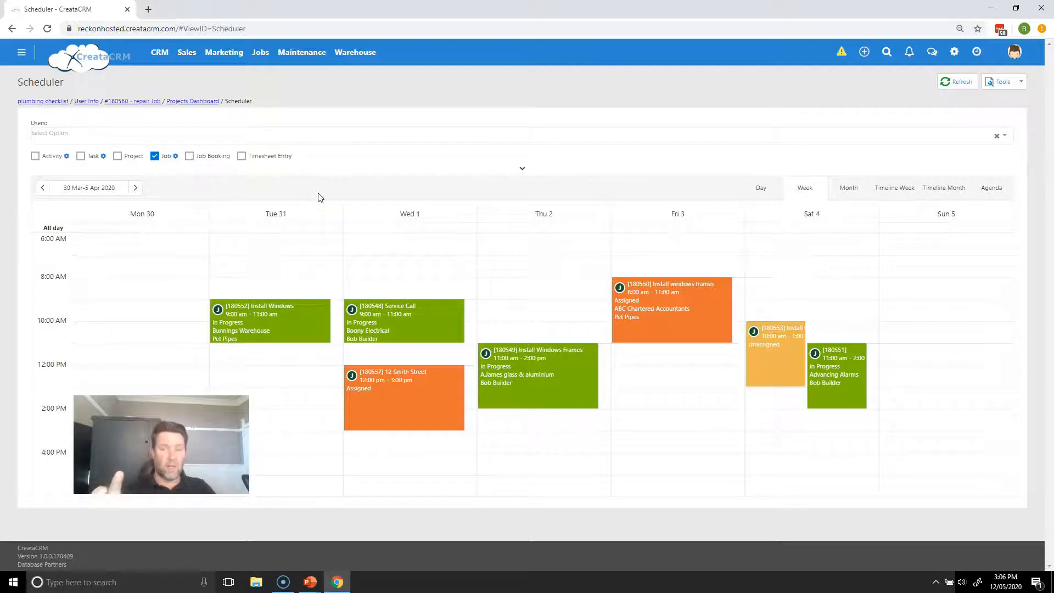
Expand the calendar settings and switch the tile color source to Record Type, back to Item Type, and finally to User.
click(523, 169)
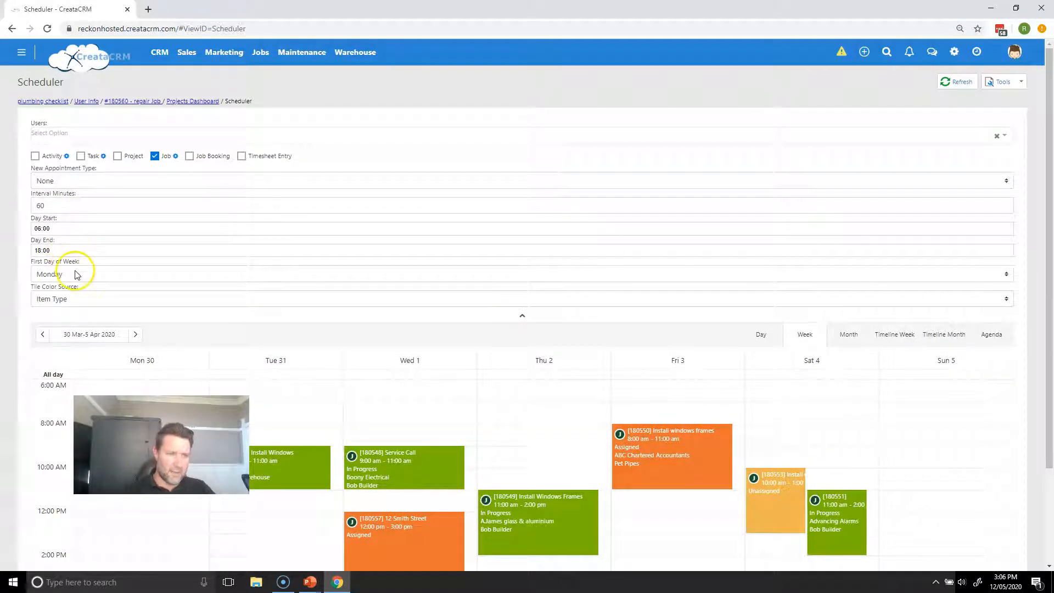
click(95, 303)
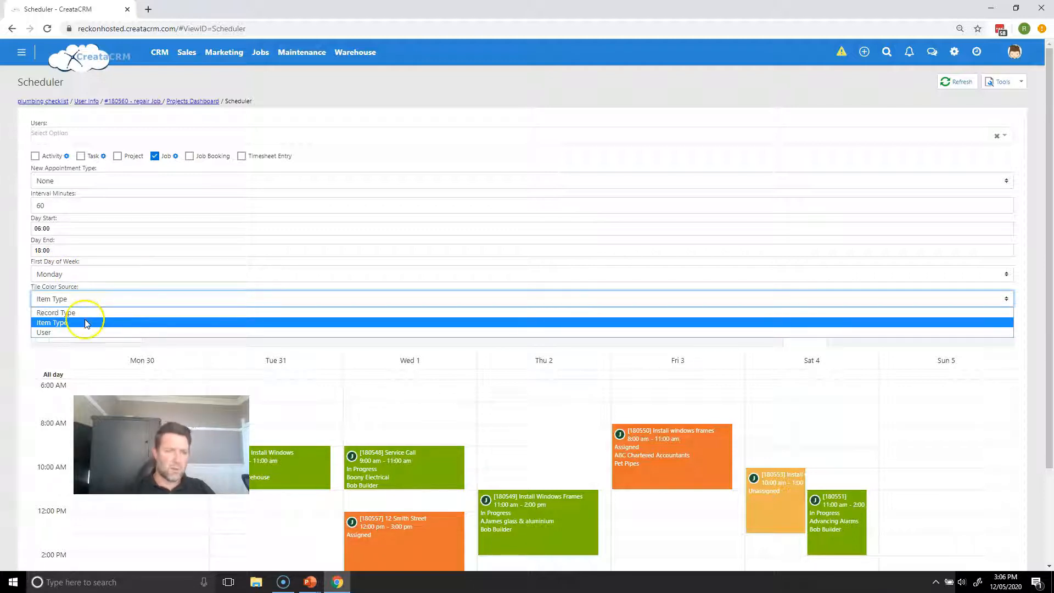
click(61, 313)
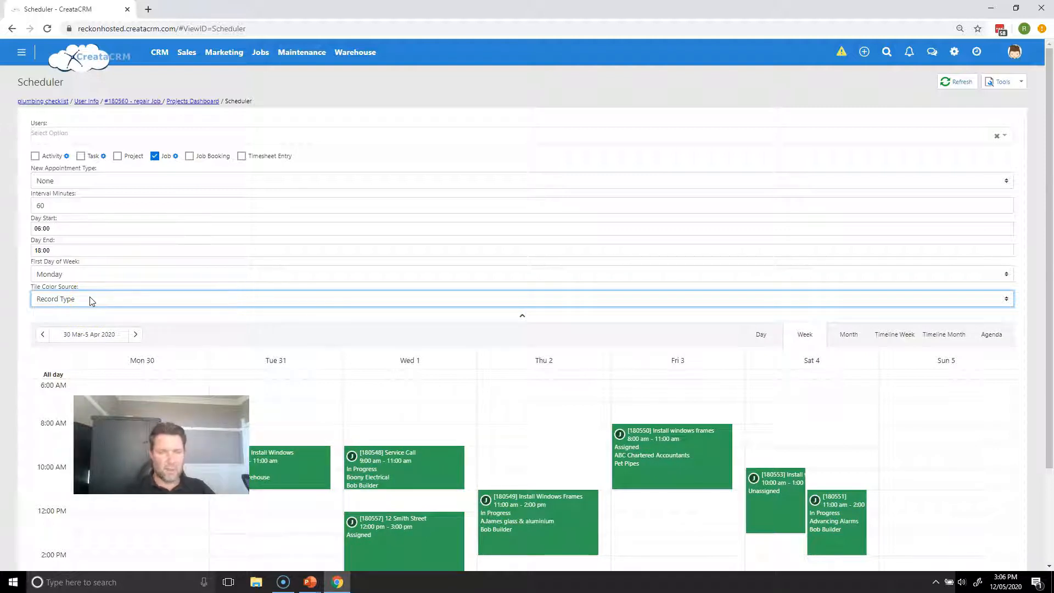
click(92, 301)
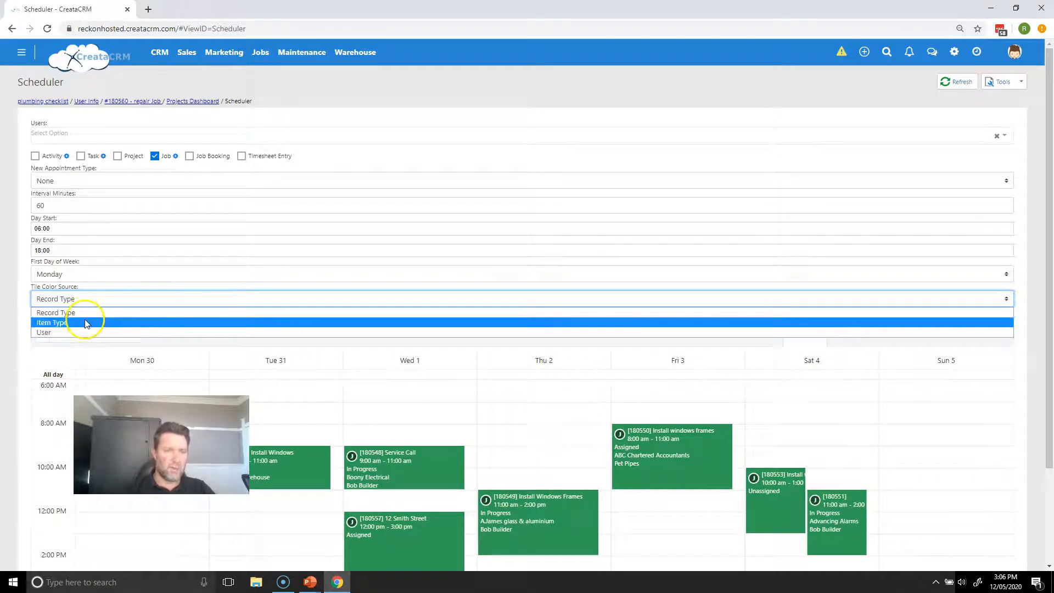
click(85, 322)
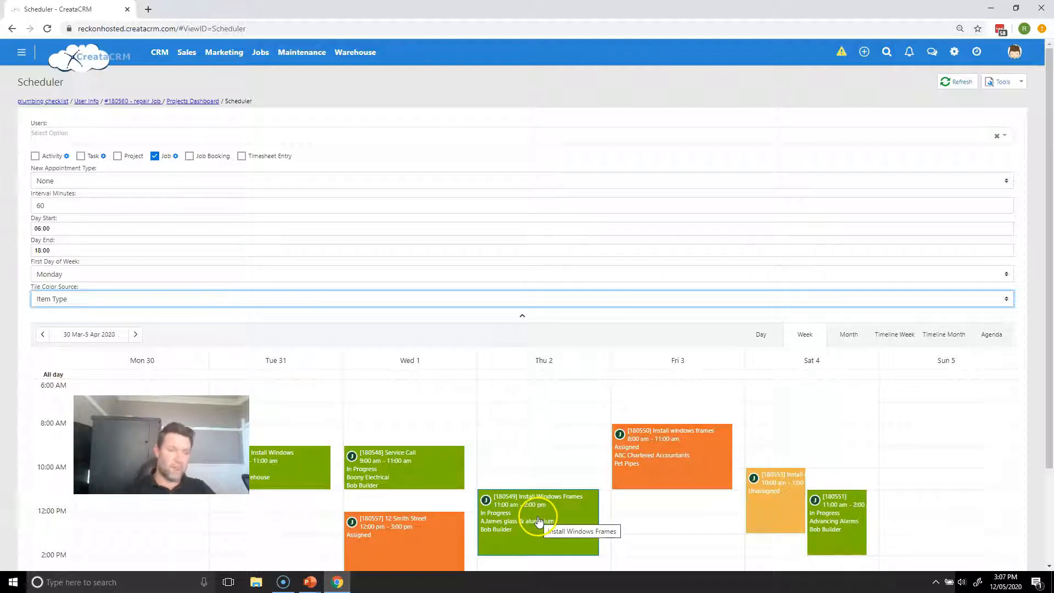
click(209, 298)
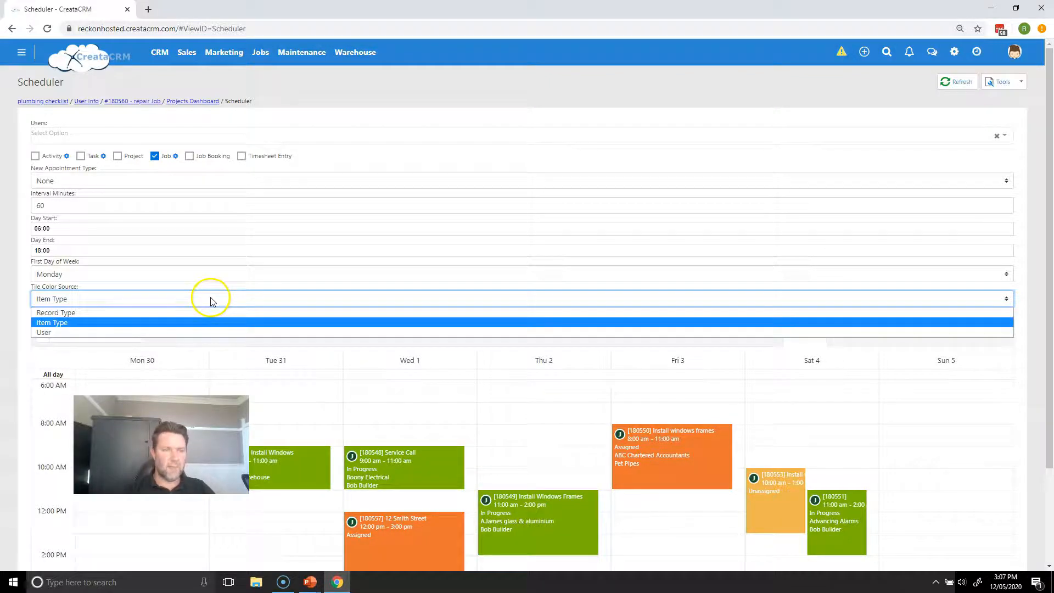
click(193, 333)
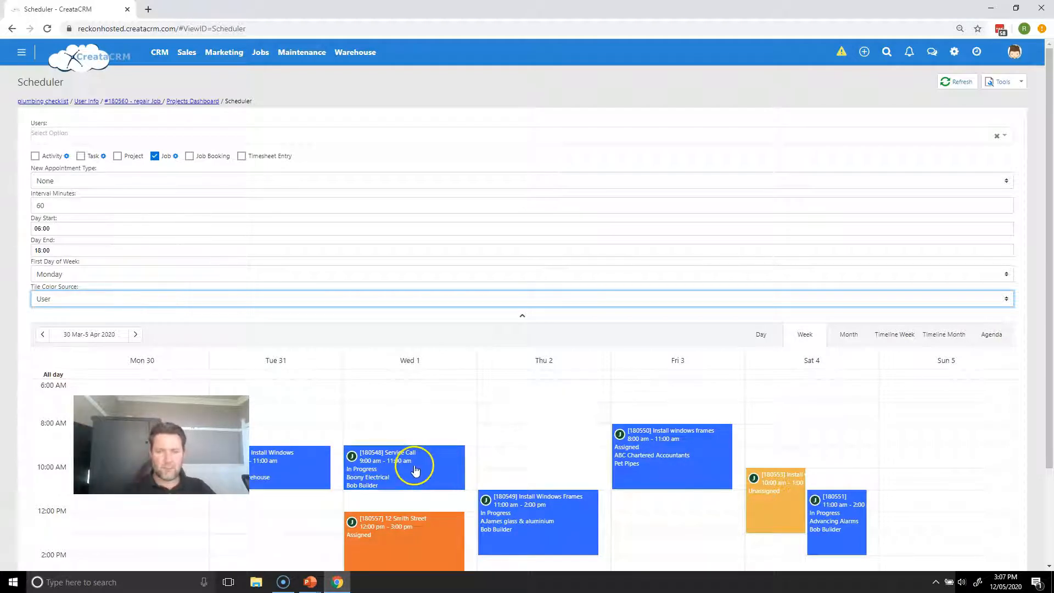
Look at the 12 Smith Street job's summary, collapse the calendar settings, and check the Service Call, Friday and Saturday Advancing Alarms job summaries.
click(21, 564)
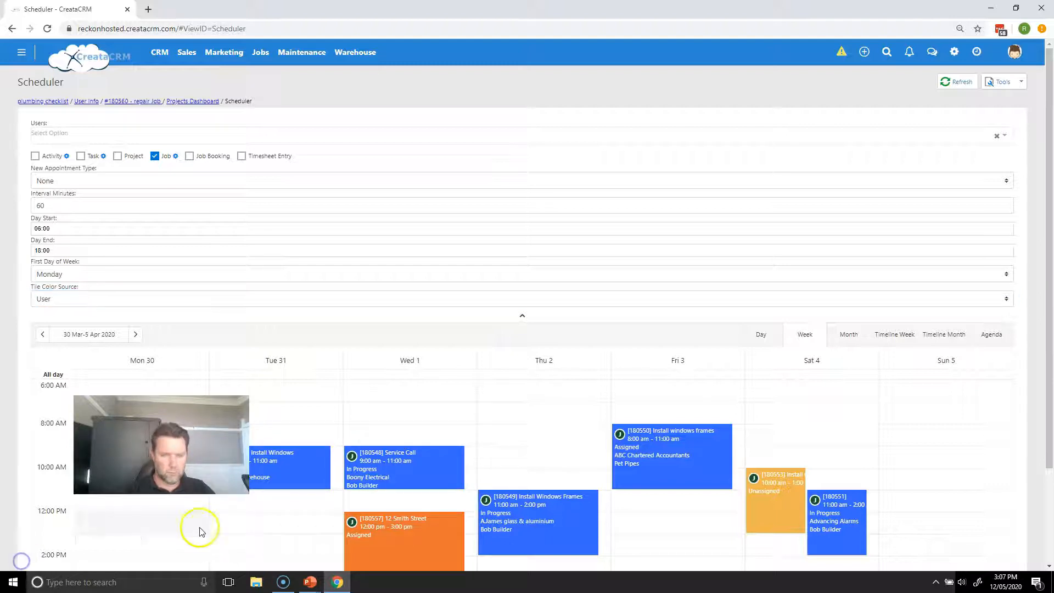
click(370, 540)
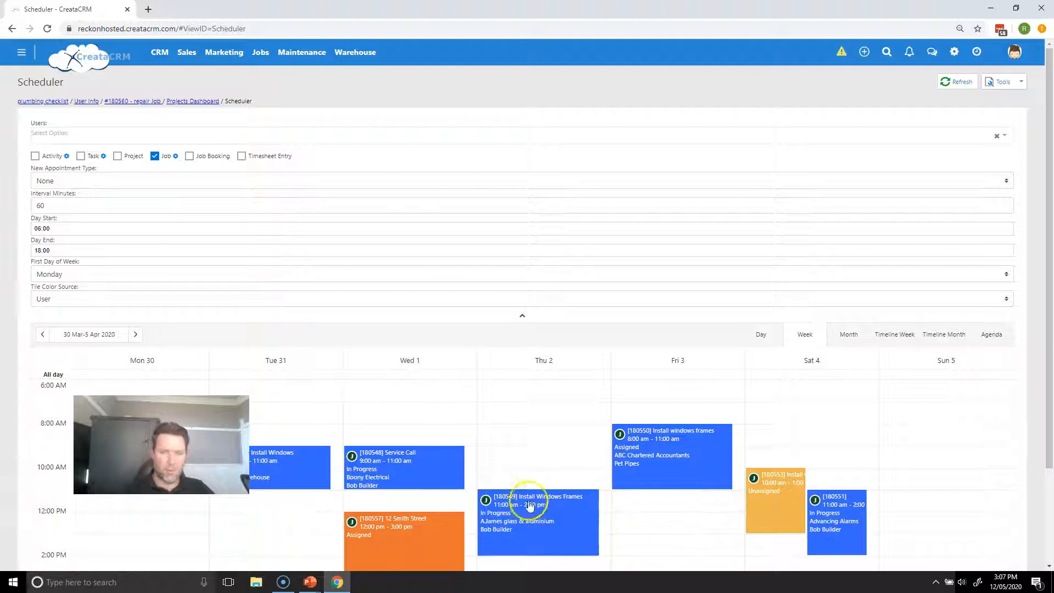
click(407, 541)
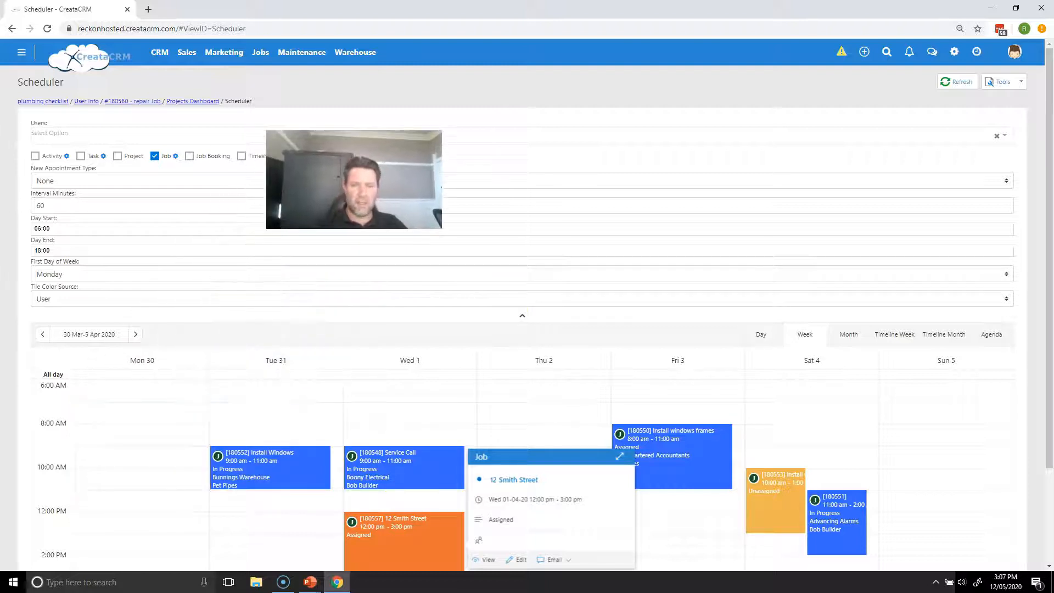
click(522, 315)
click(417, 331)
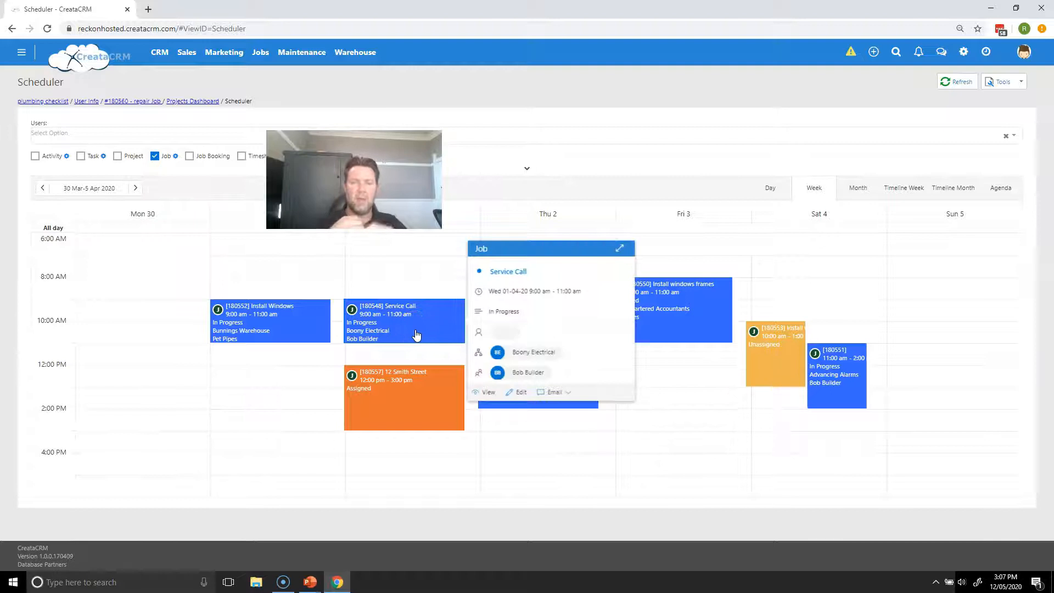
click(706, 335)
click(834, 391)
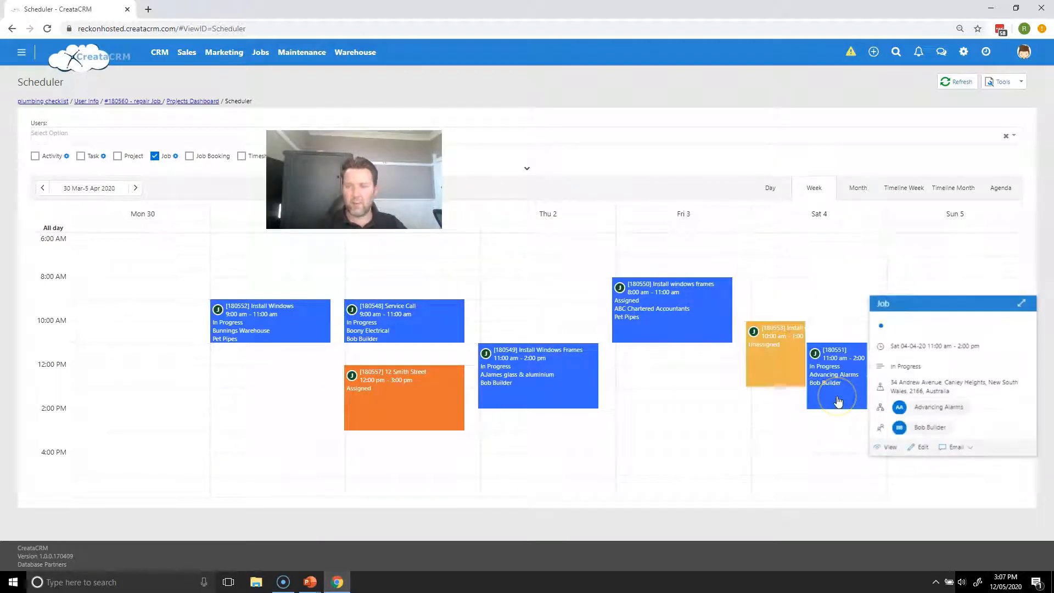
Review the Tuesday Install Windows job's summary and its available email templates, and close both.
click(296, 312)
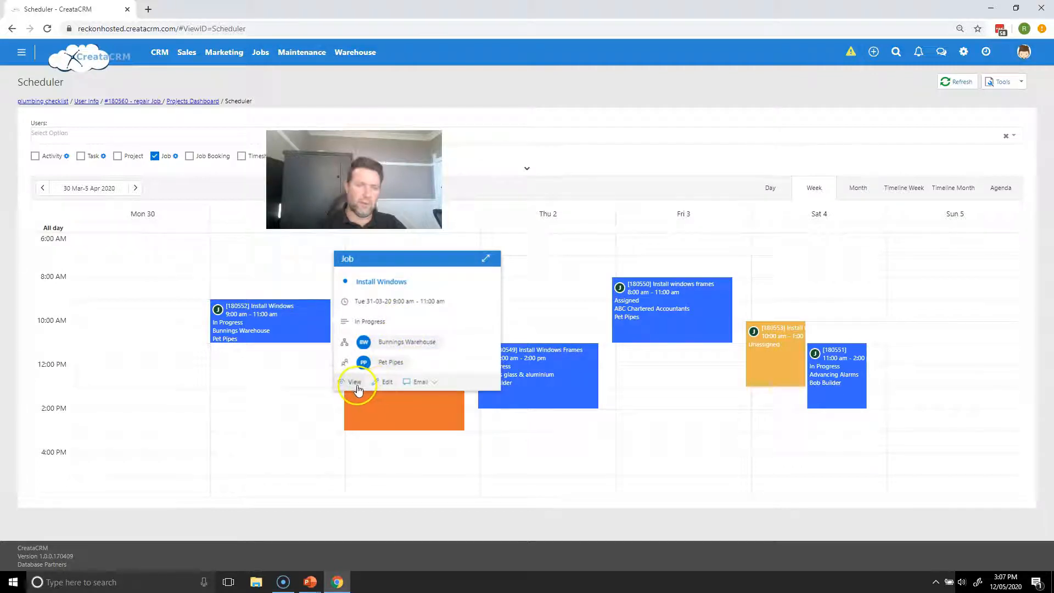
click(421, 383)
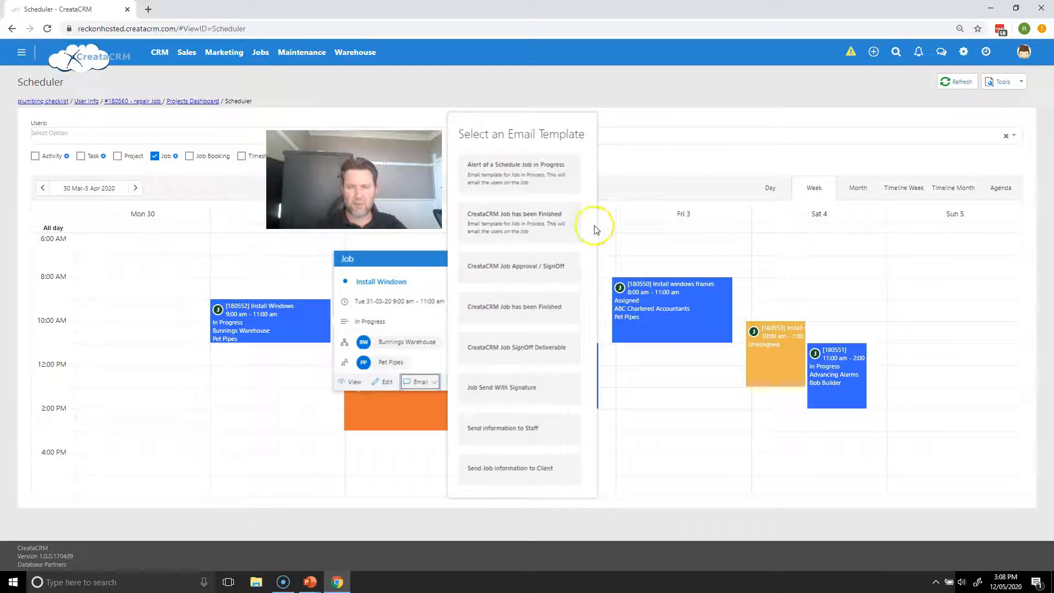
click(643, 100)
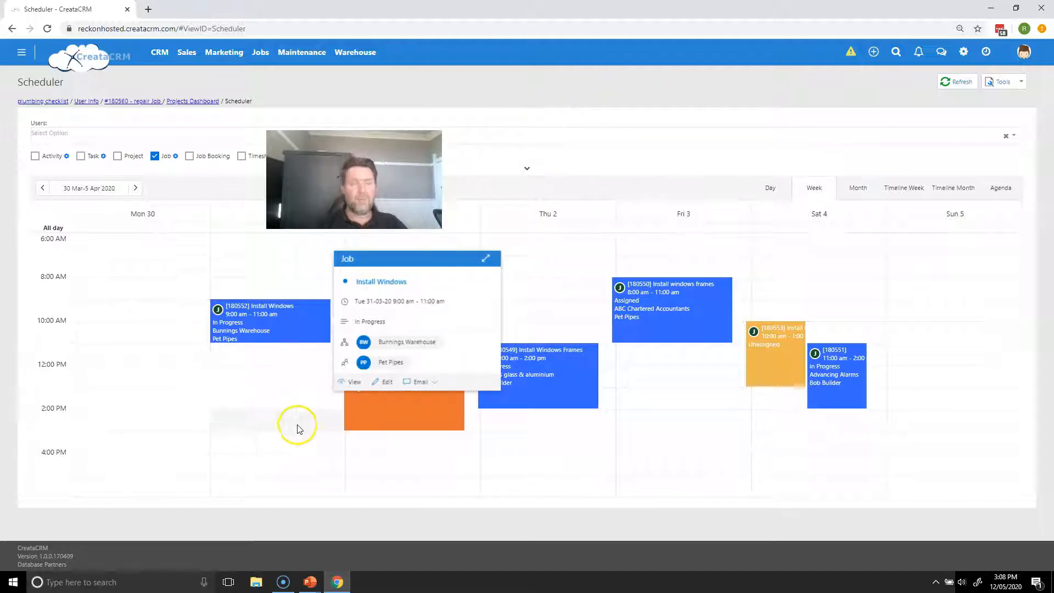
click(556, 97)
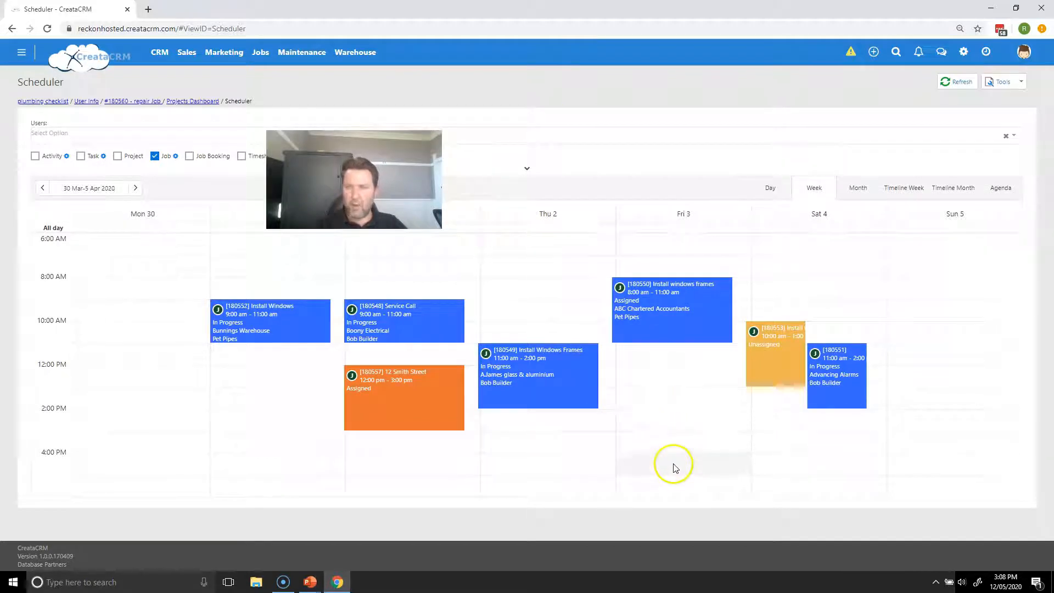
Create a new job on Friday 3 April from 12:00 PM to 6:00 PM and name it "Repair Job".
click(665, 384)
drag(665, 385, 659, 481)
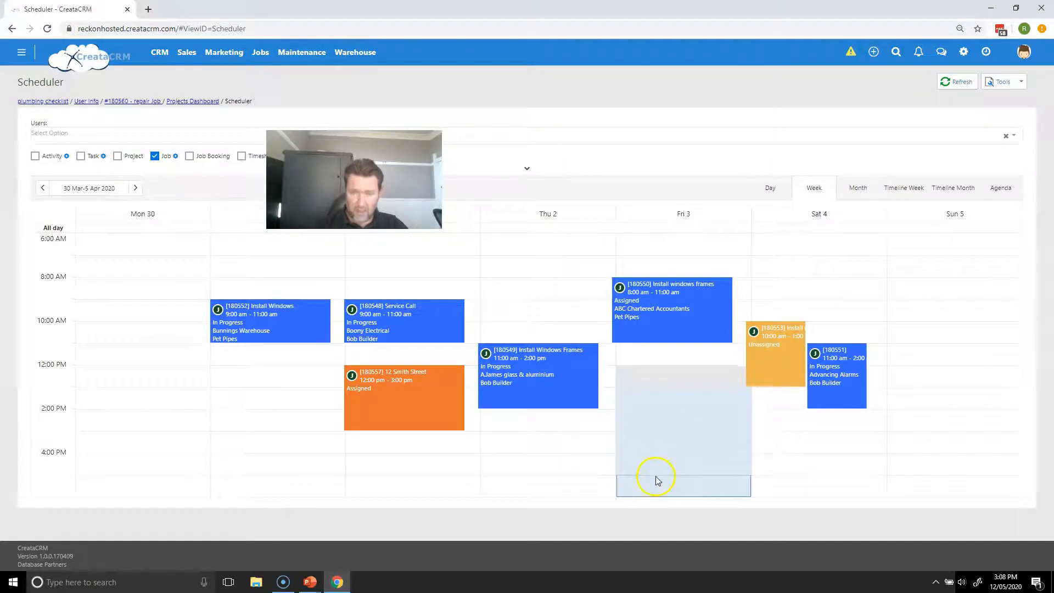
right_click(672, 379)
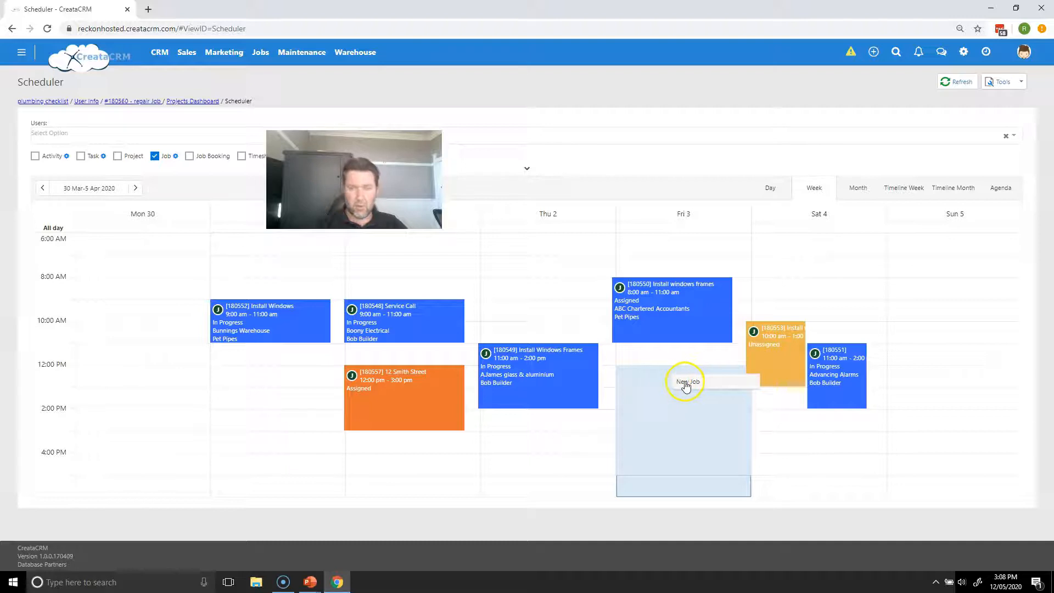
click(685, 383)
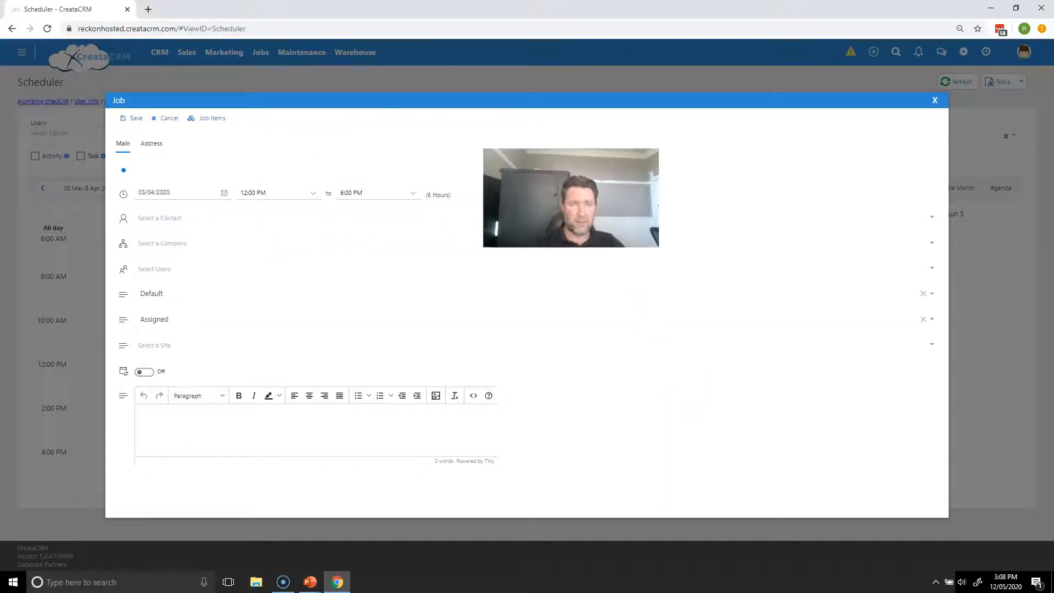
click(181, 171)
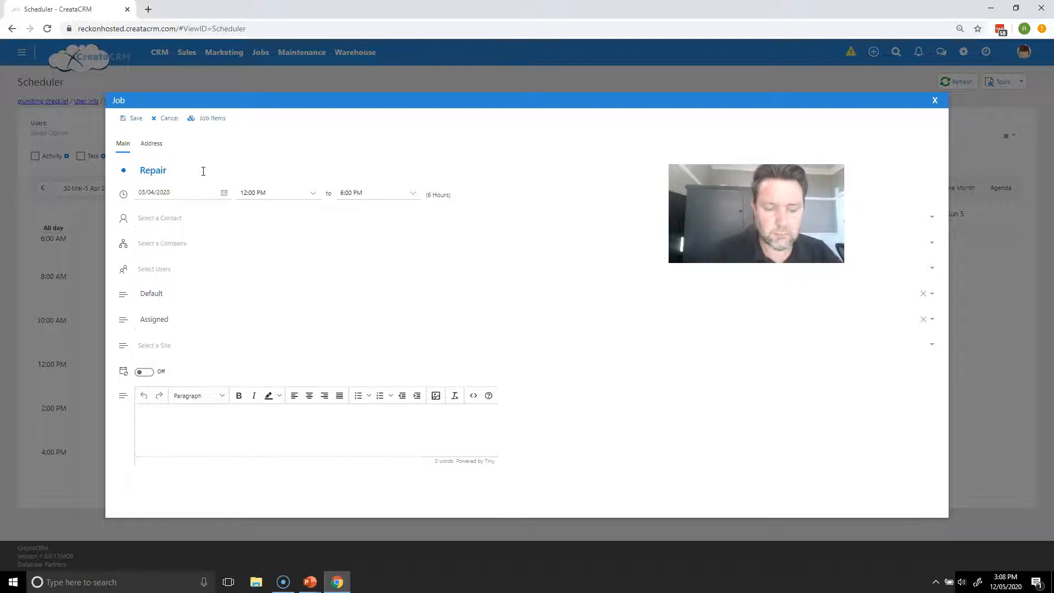
Set the new job's company to Bondi Development Group Parrra.
click(187, 243)
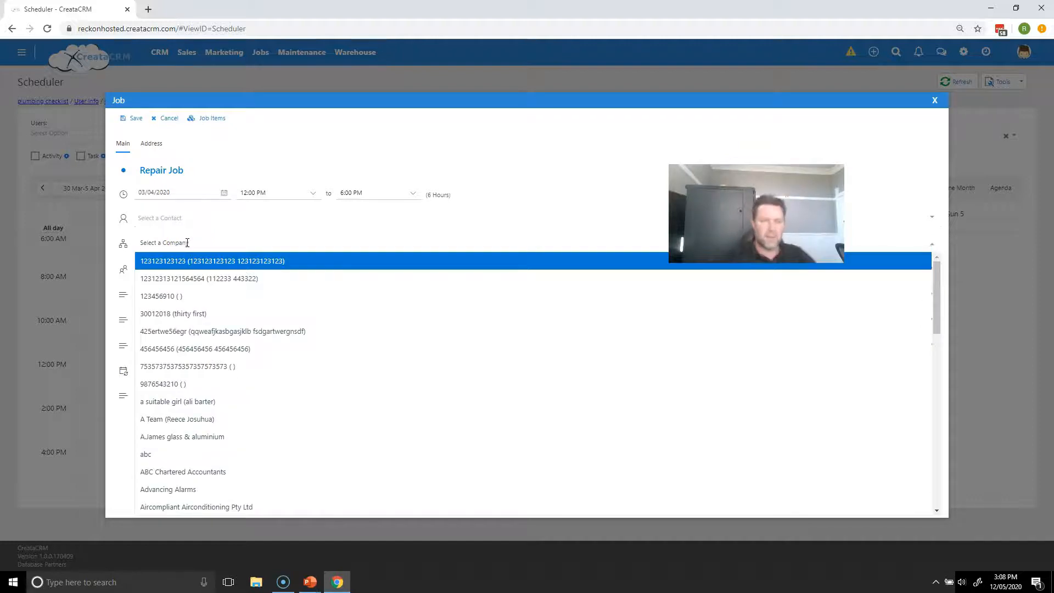
key(Down)
key(Down)
key(Down)
key(Down)
key(Down)
key(Down)
key(Down)
key(Down)
key(Down)
key(Down)
key(Down)
key(Down)
key(Down)
key(Down)
key(Down)
key(Down)
key(Down)
key(Down)
key(Down)
key(Down)
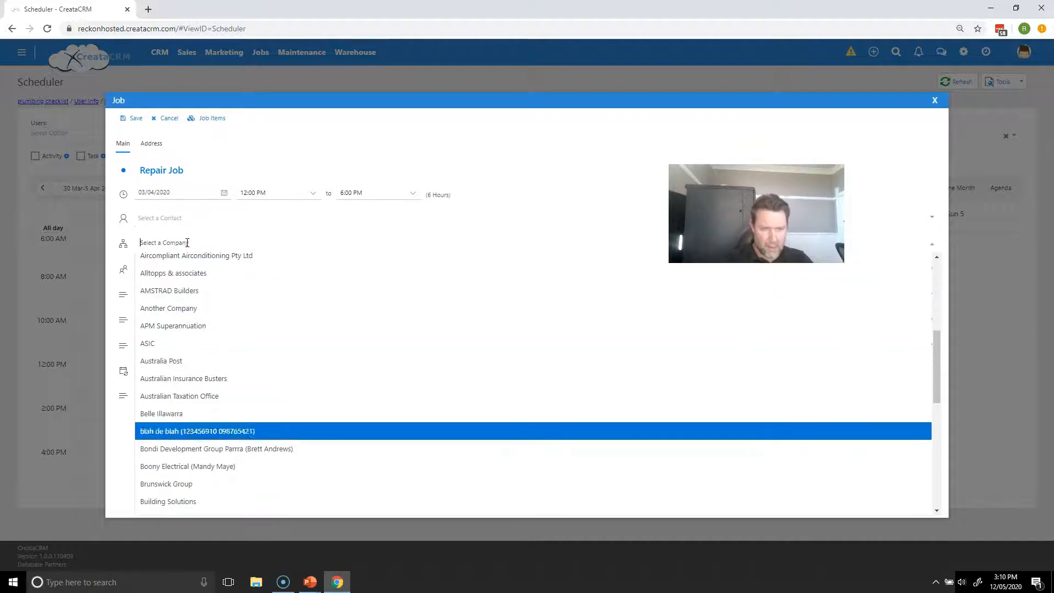
key(Down)
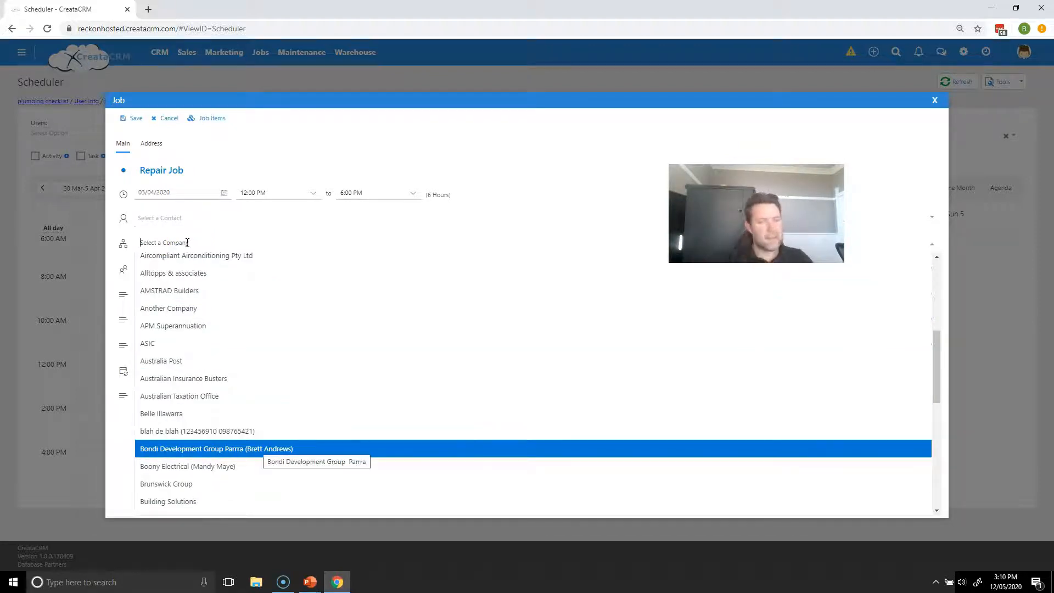
click(260, 449)
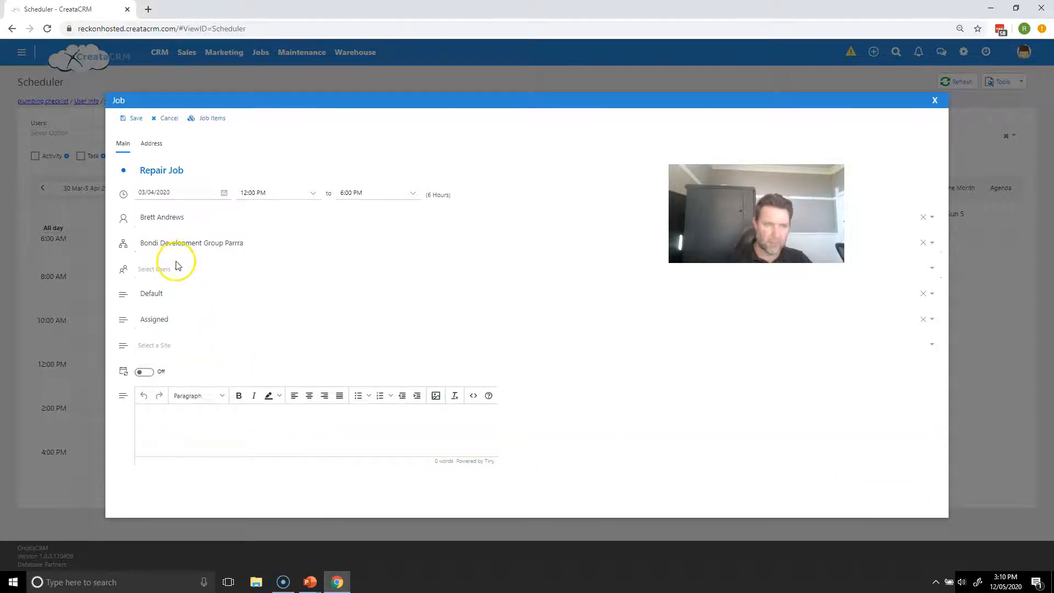
Assign the repair job to the same staff member as Friday's 8:00 am window frames job, and review the job status options.
click(177, 271)
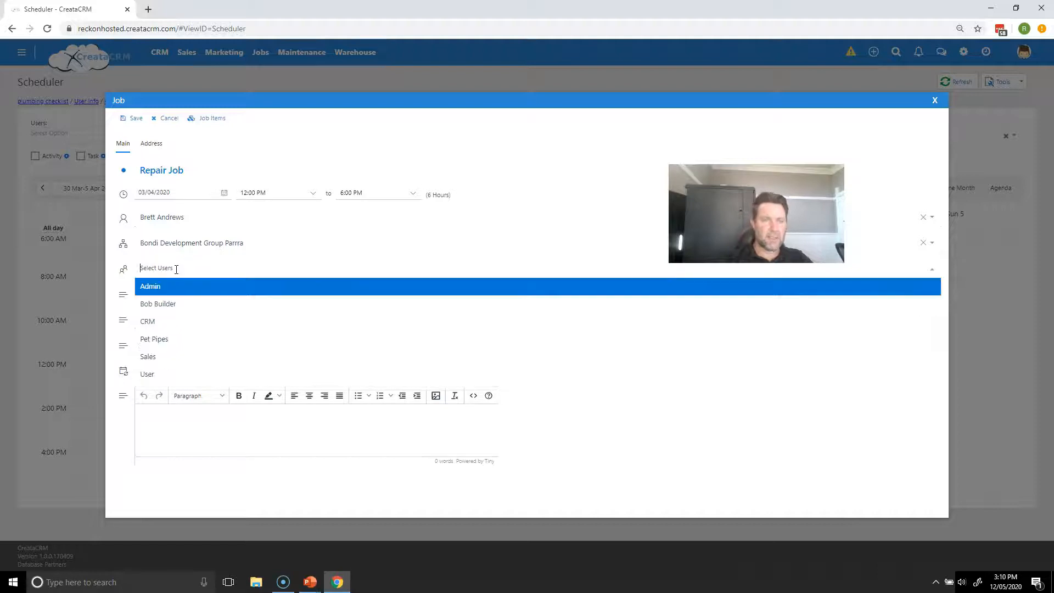
click(180, 337)
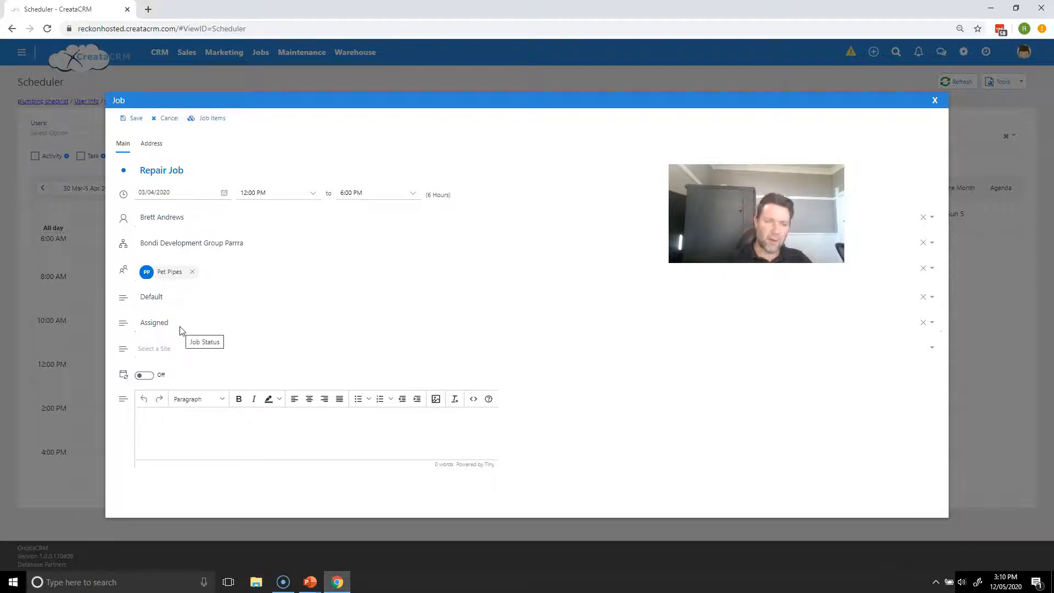
click(180, 323)
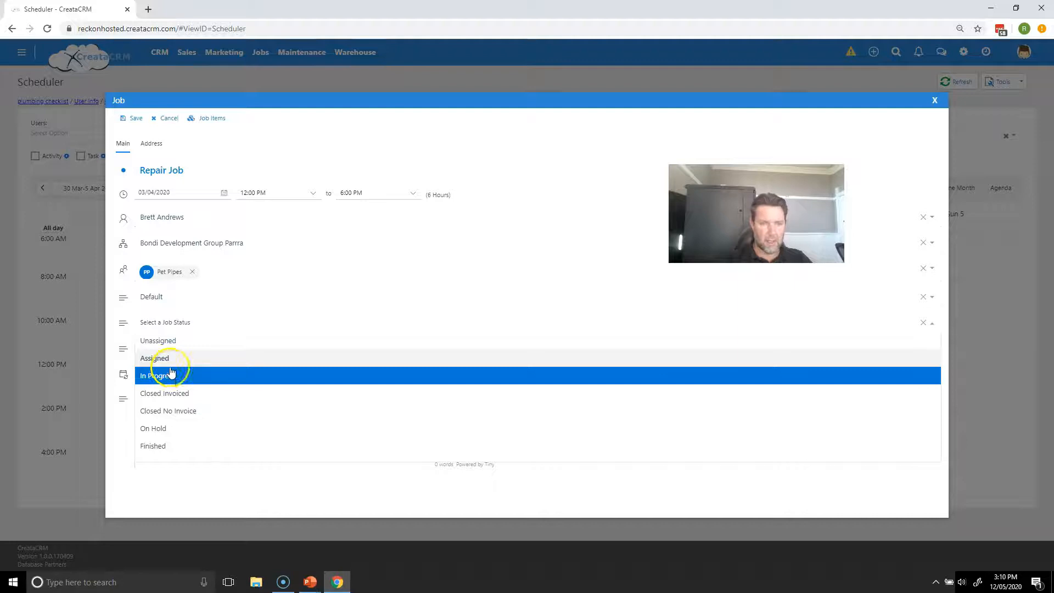
click(171, 374)
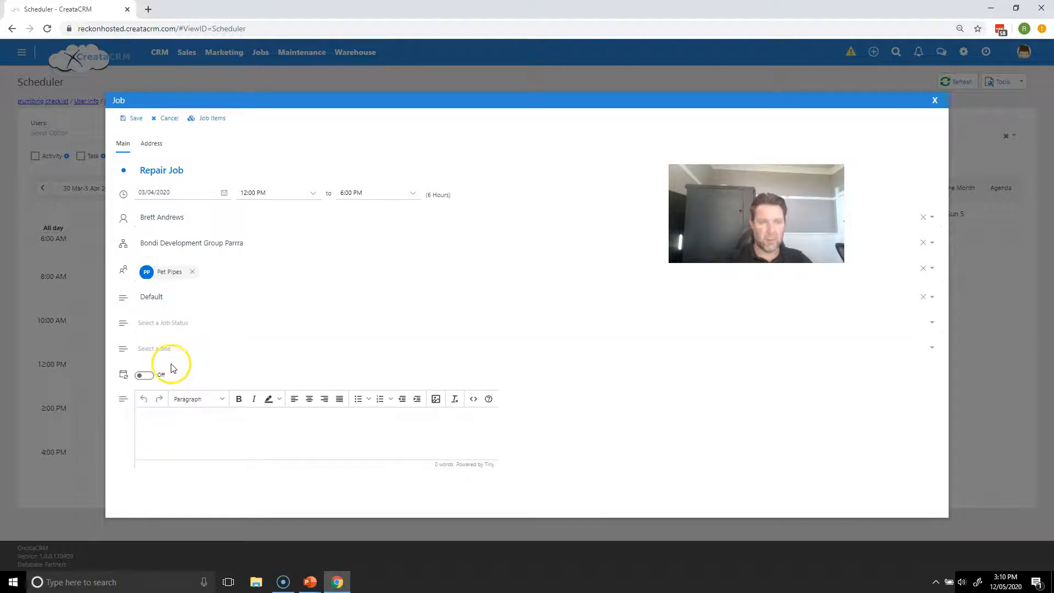
Fill the job's address from the Bondi Development Group Parrra PrimaryShippingAddress record and save the job.
click(152, 144)
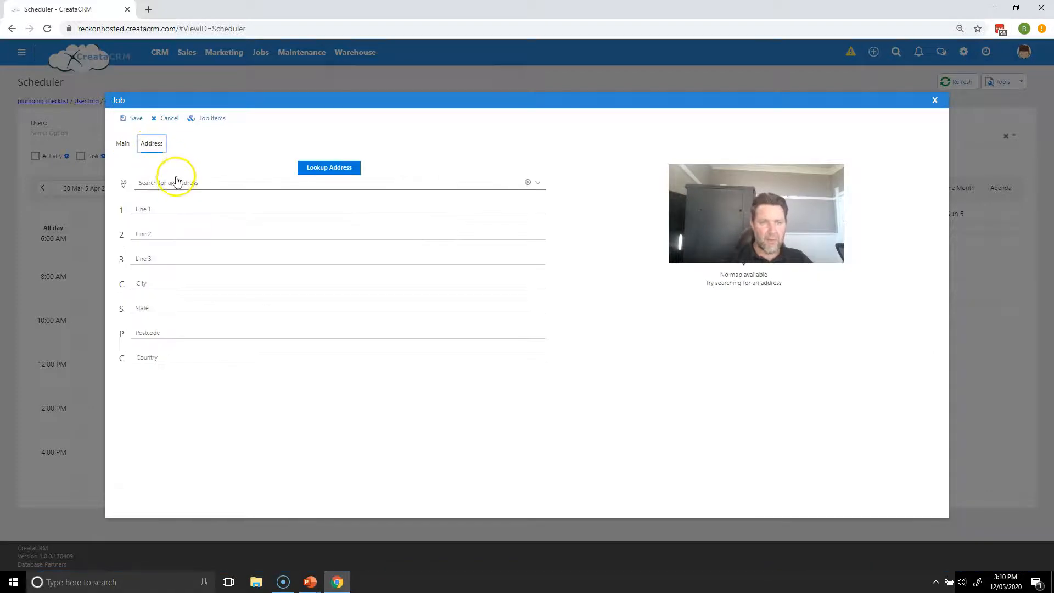
click(316, 173)
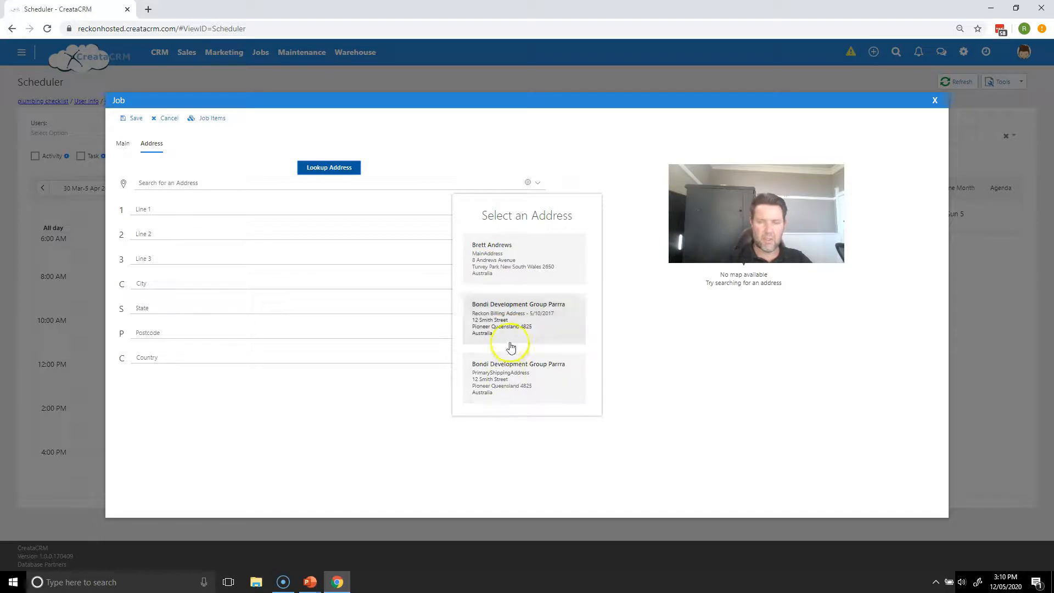
click(511, 383)
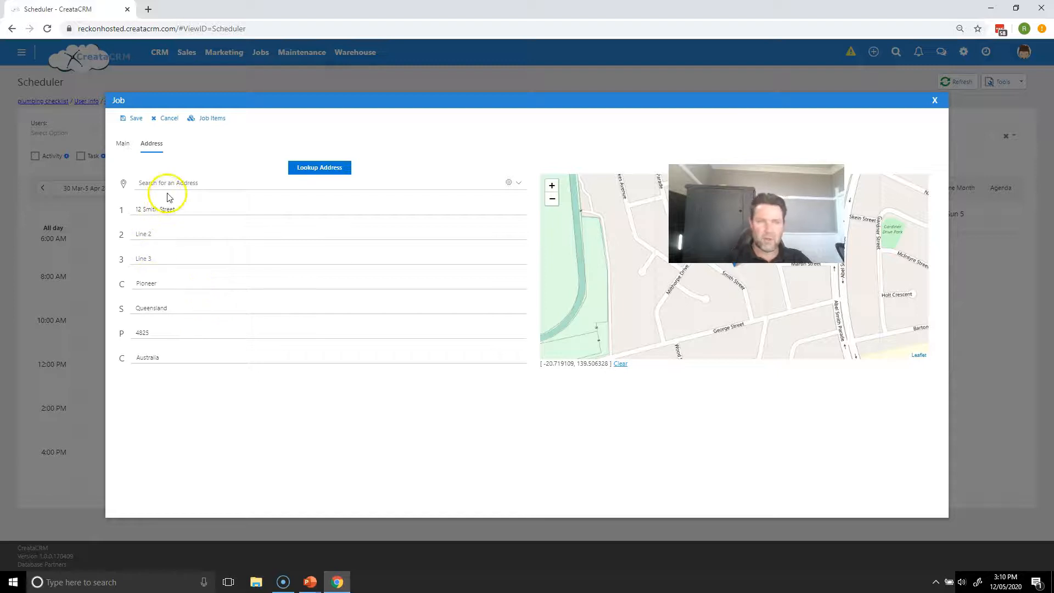
click(133, 124)
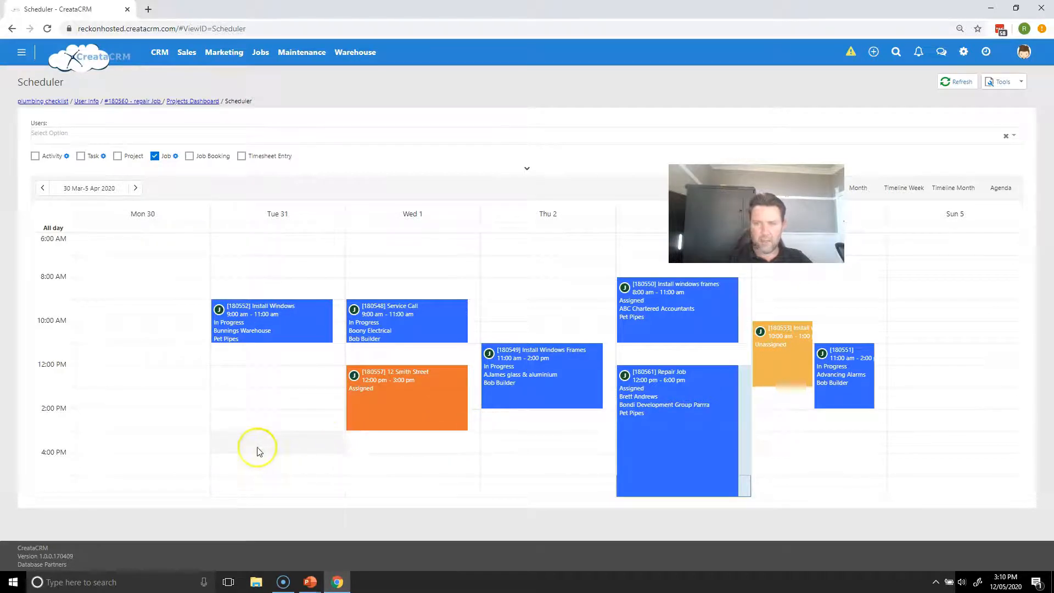
Reopen Friday's Repair Job, add the "Repair Job on Site" template to it, and save the job.
double_click(660, 423)
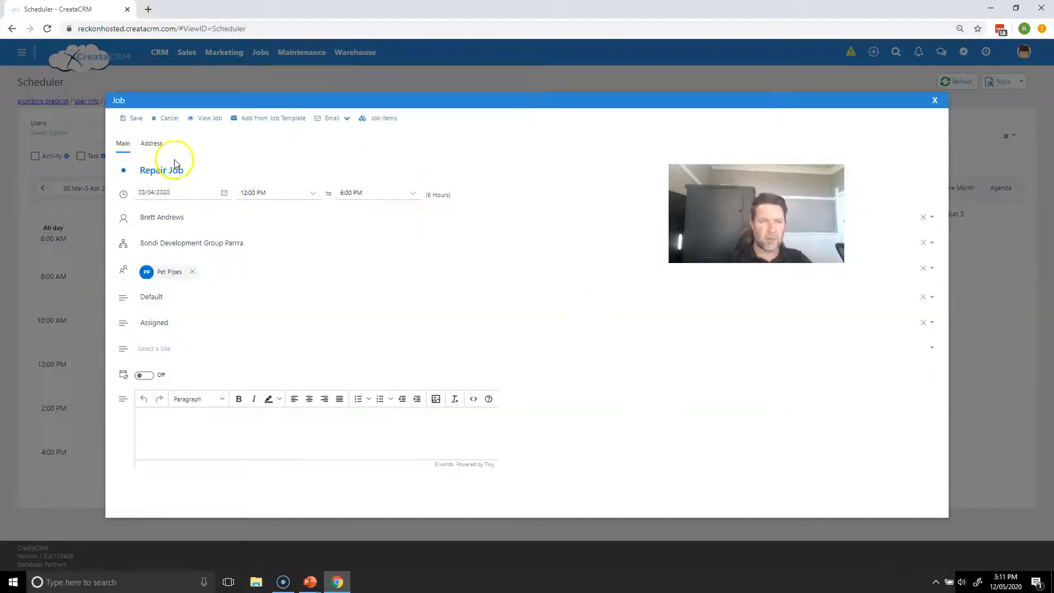
click(268, 120)
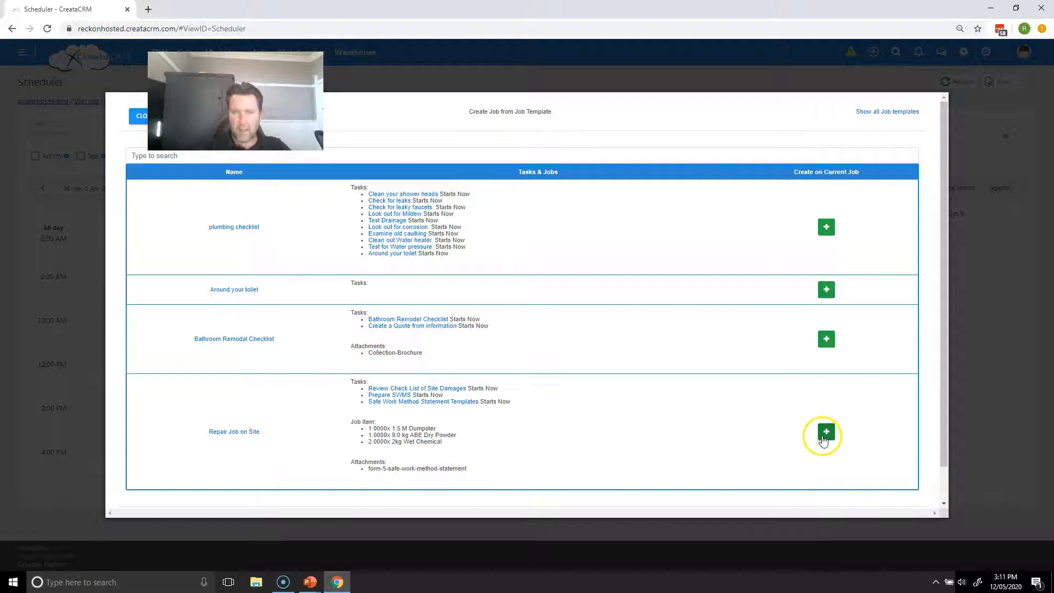
click(826, 433)
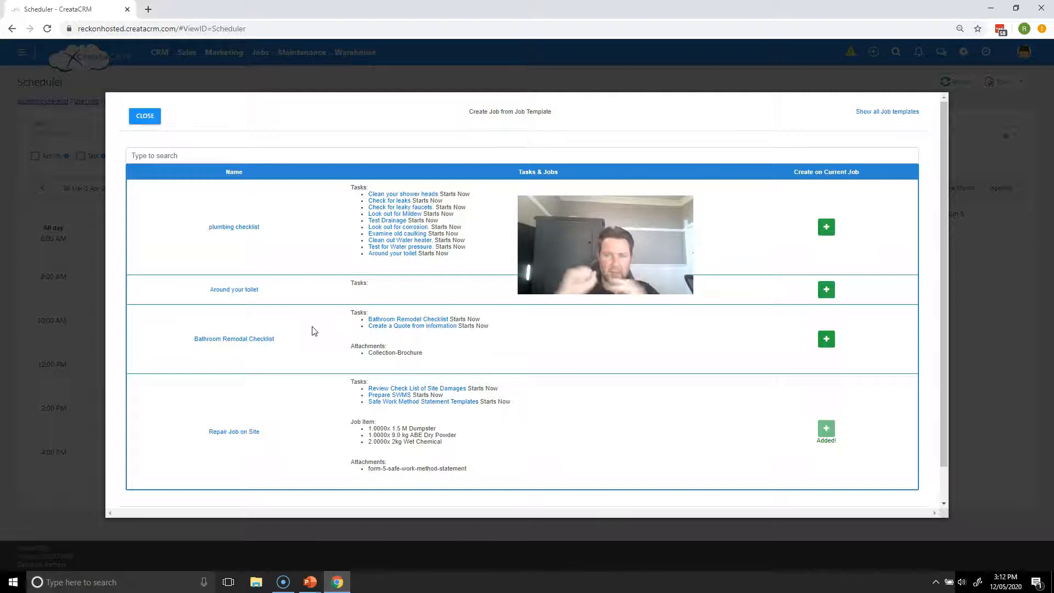
click(187, 179)
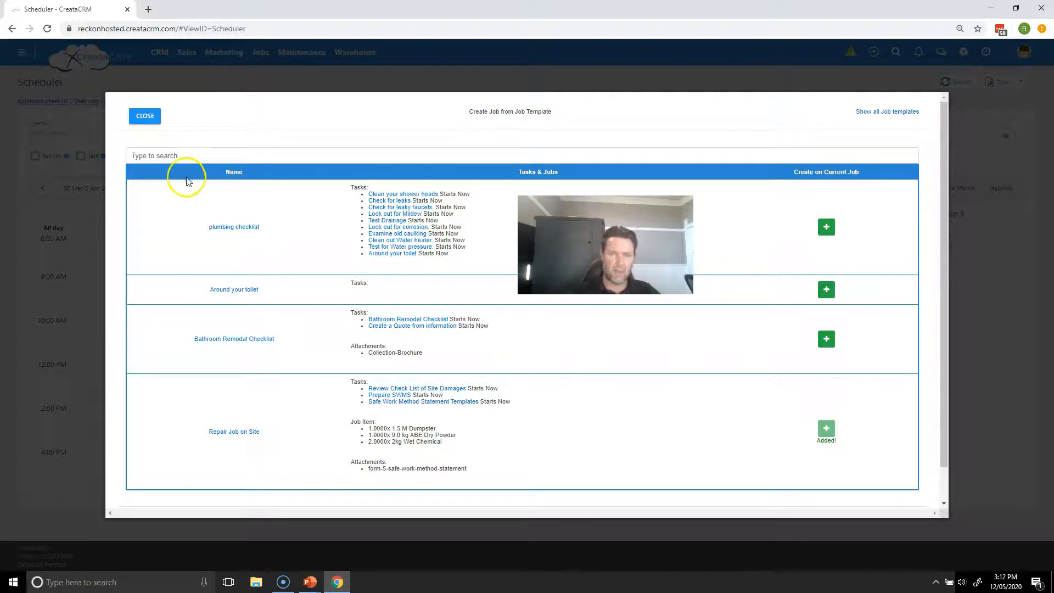
click(145, 116)
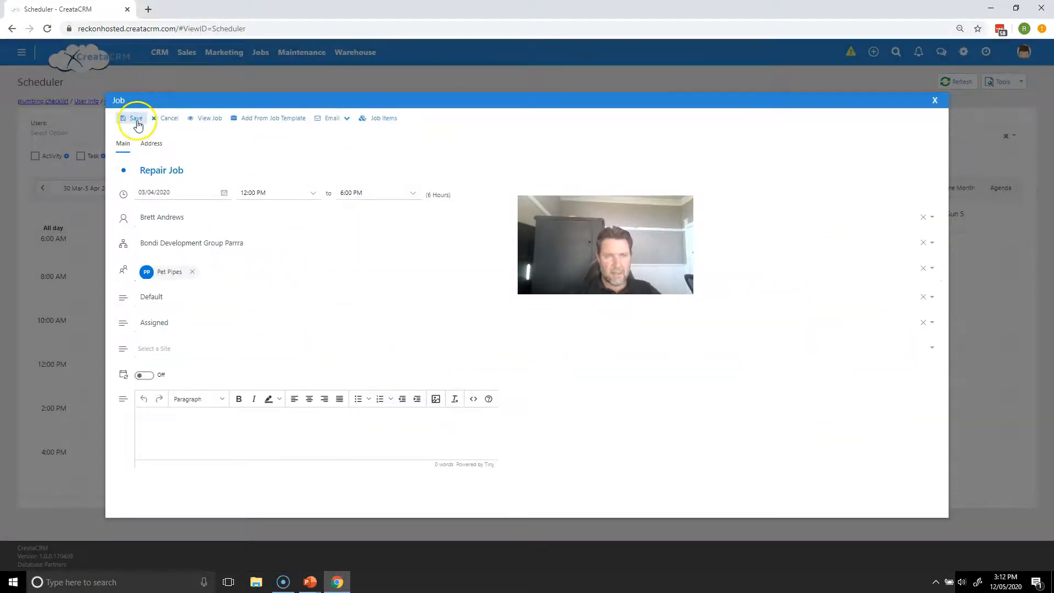
click(136, 120)
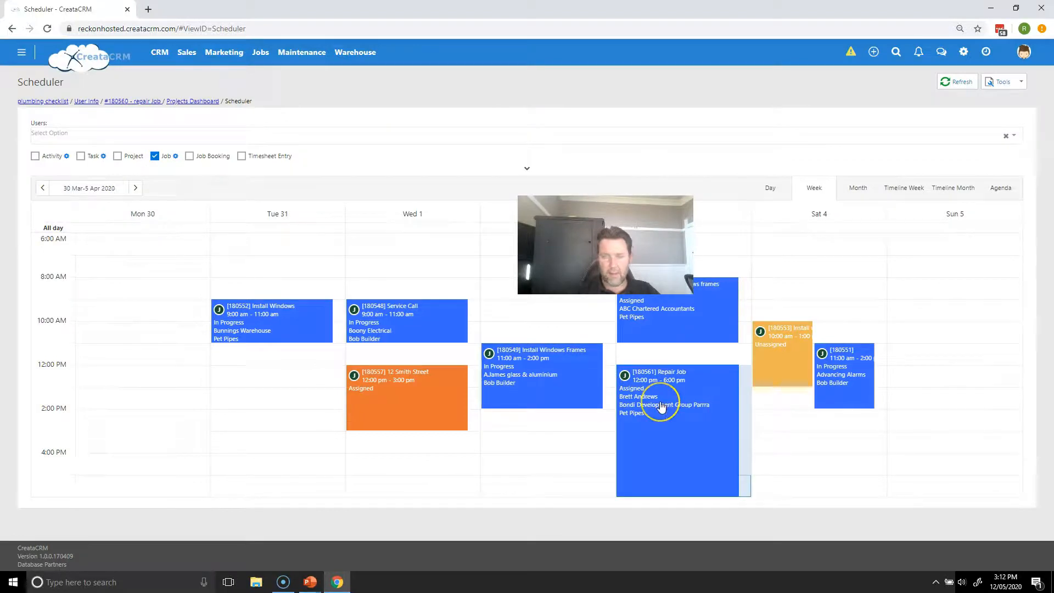
Preview a Repair Job email based on the "Send information to Staff" template, check its message and attached reports, and close it unsent.
click(662, 407)
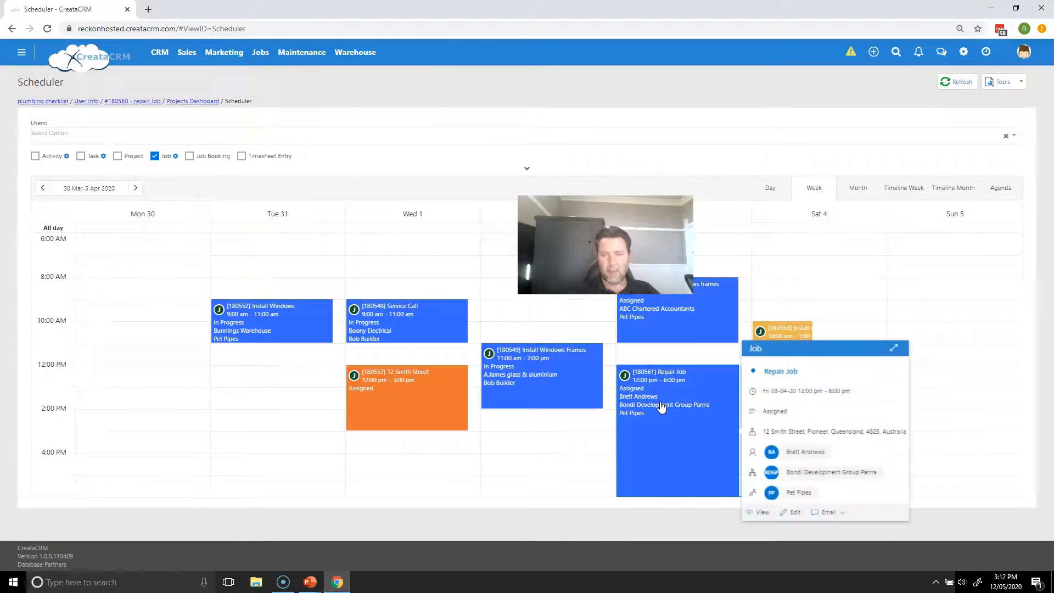
click(826, 513)
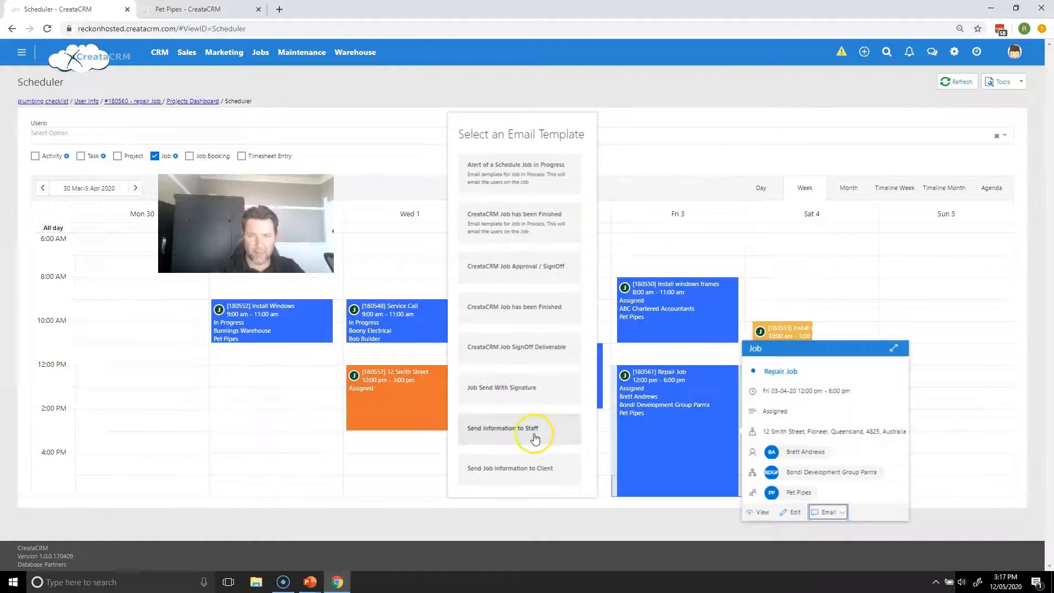
click(535, 438)
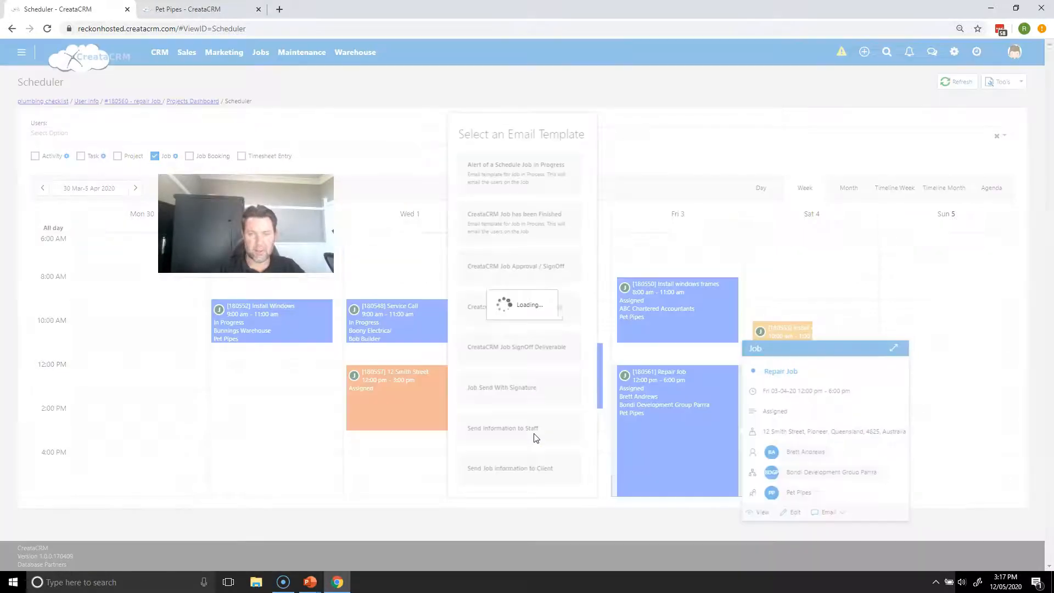
click(537, 420)
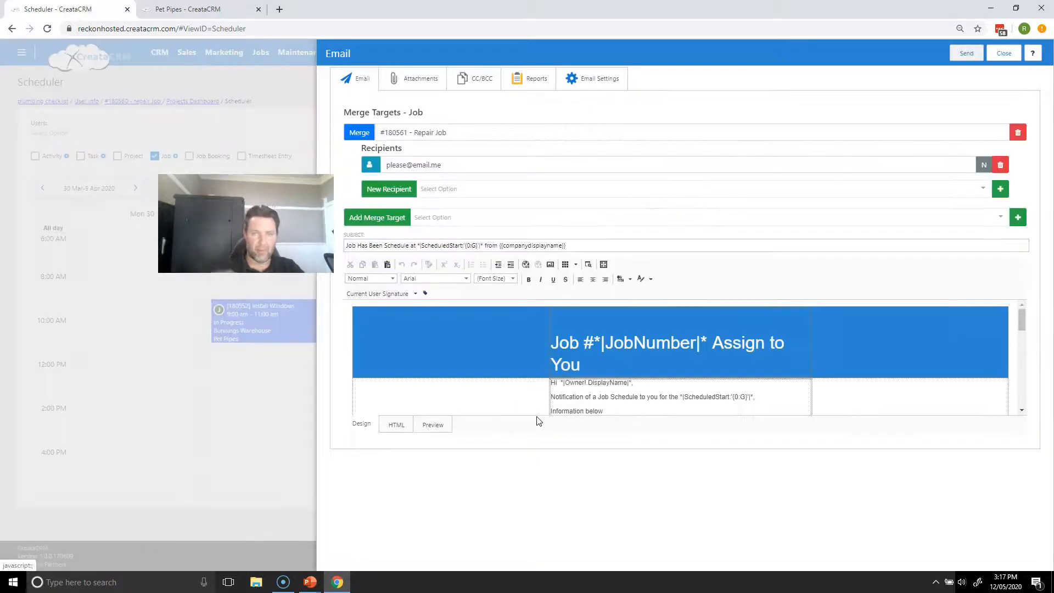
drag(1020, 309, 1012, 288)
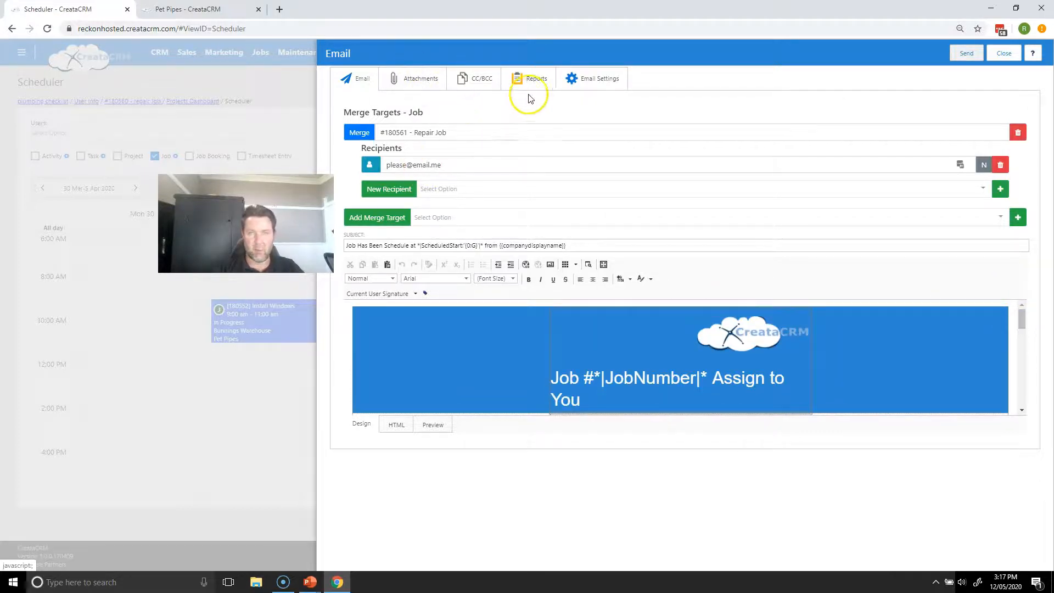
click(528, 86)
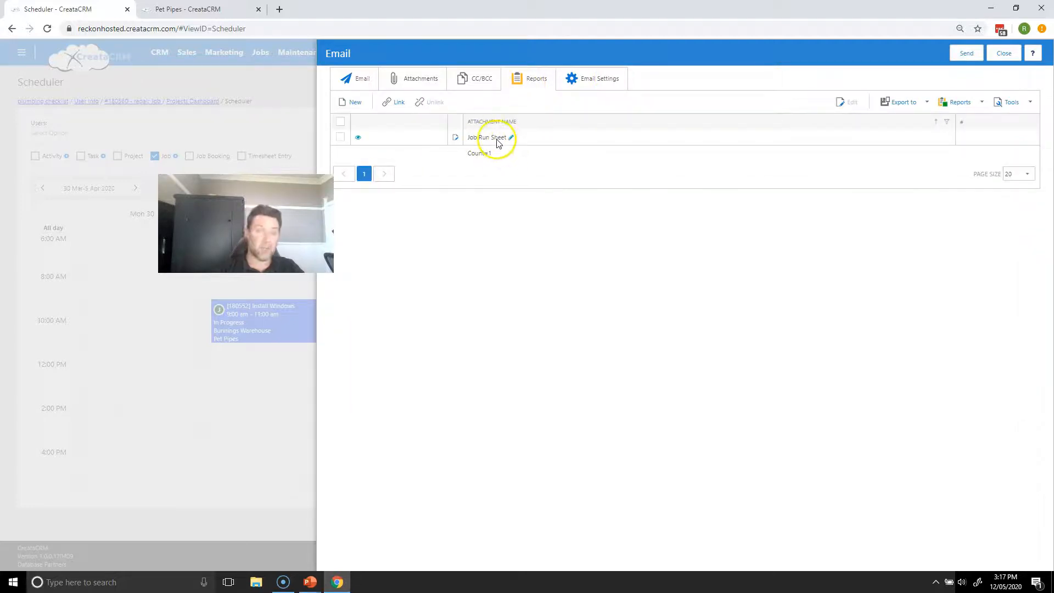
click(352, 80)
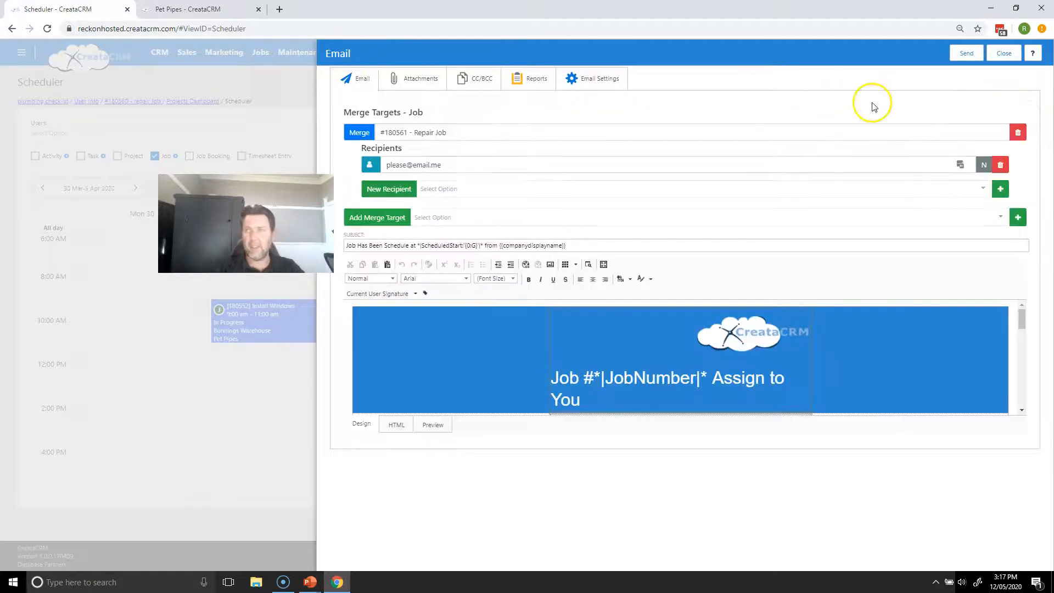
click(1004, 53)
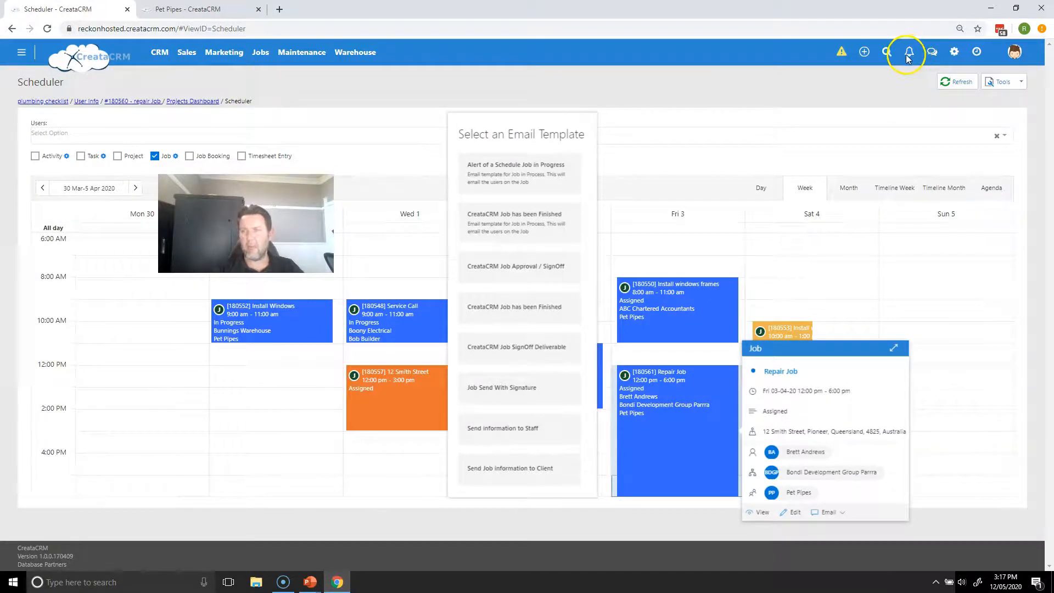
Review the notification settings and the auto notification rules available for jobs, and close them without adding a rule.
click(910, 58)
click(909, 55)
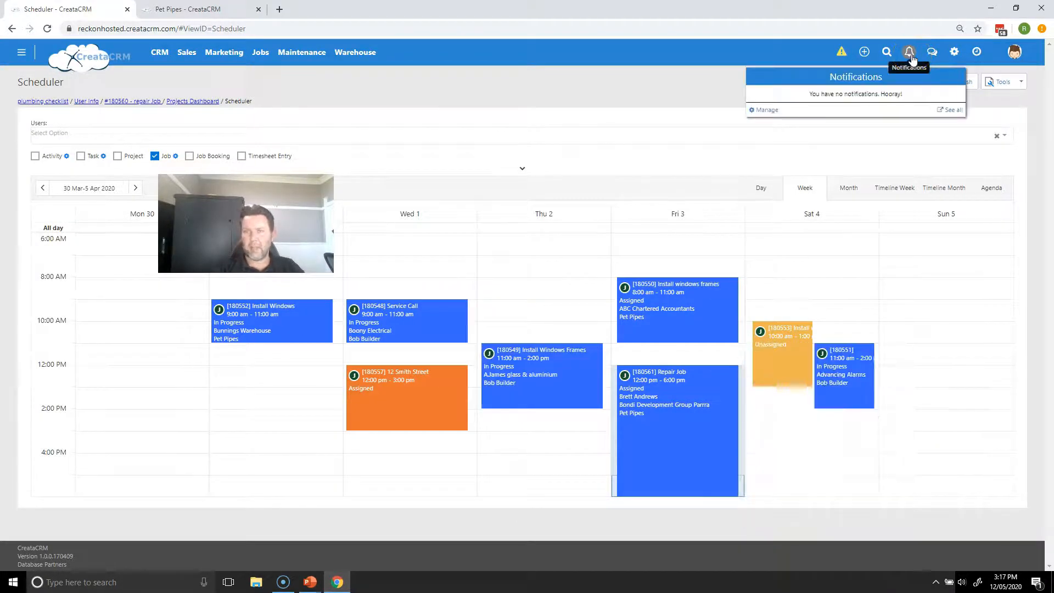
click(765, 110)
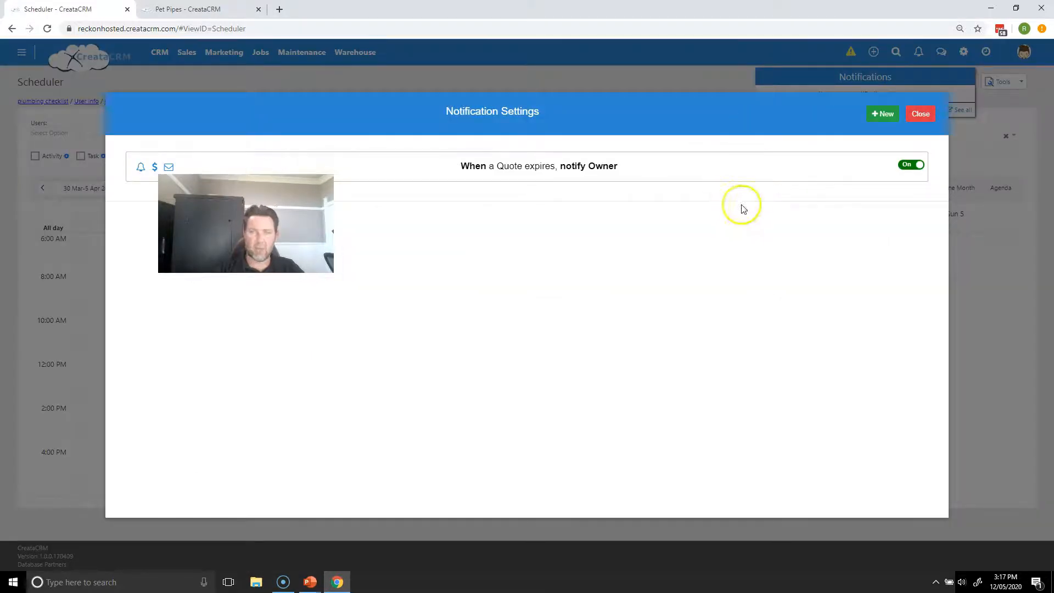
click(882, 115)
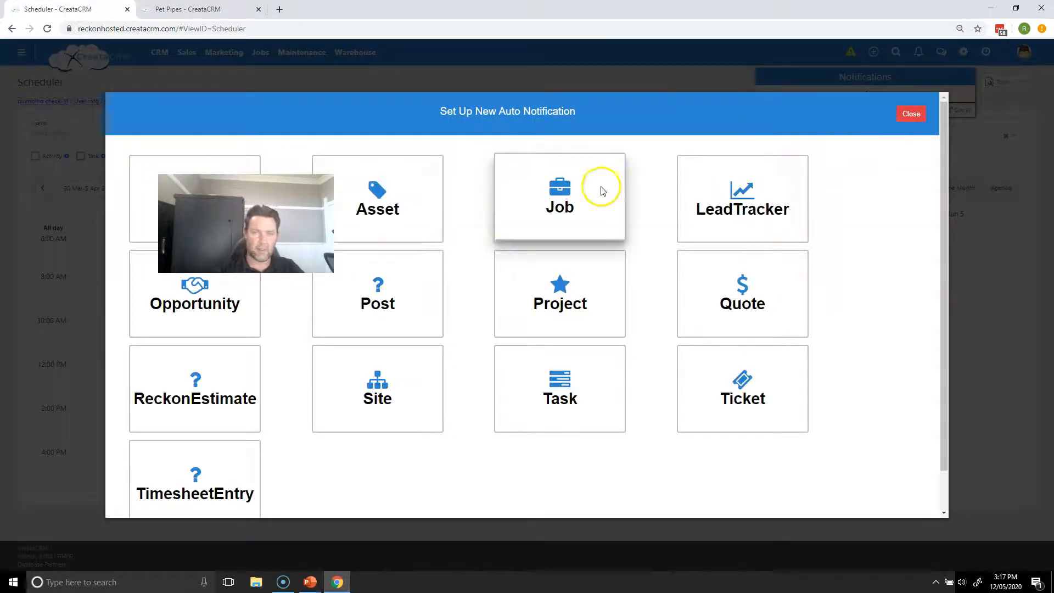
click(551, 203)
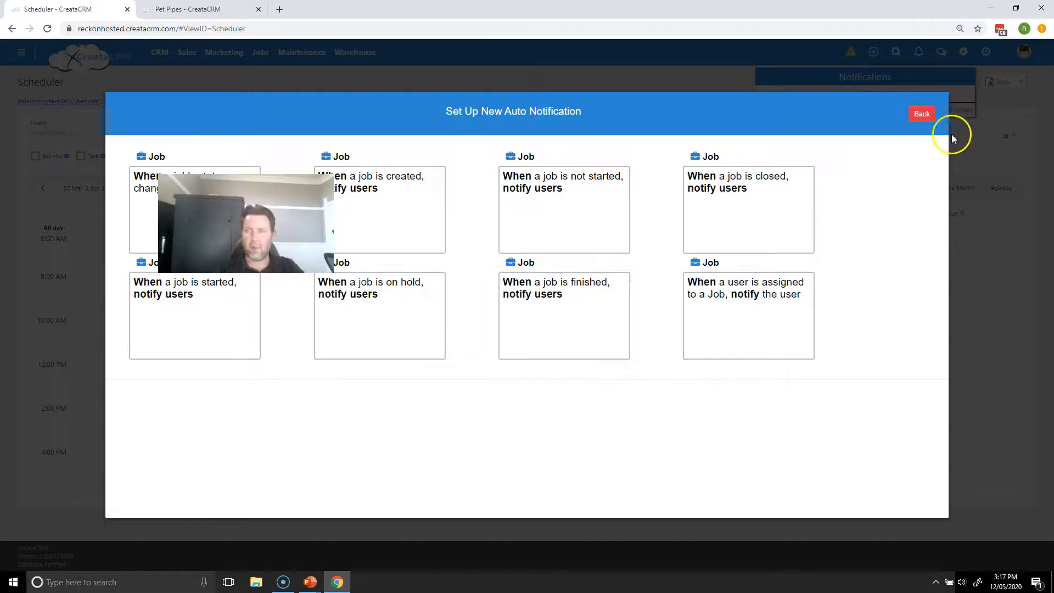
click(922, 114)
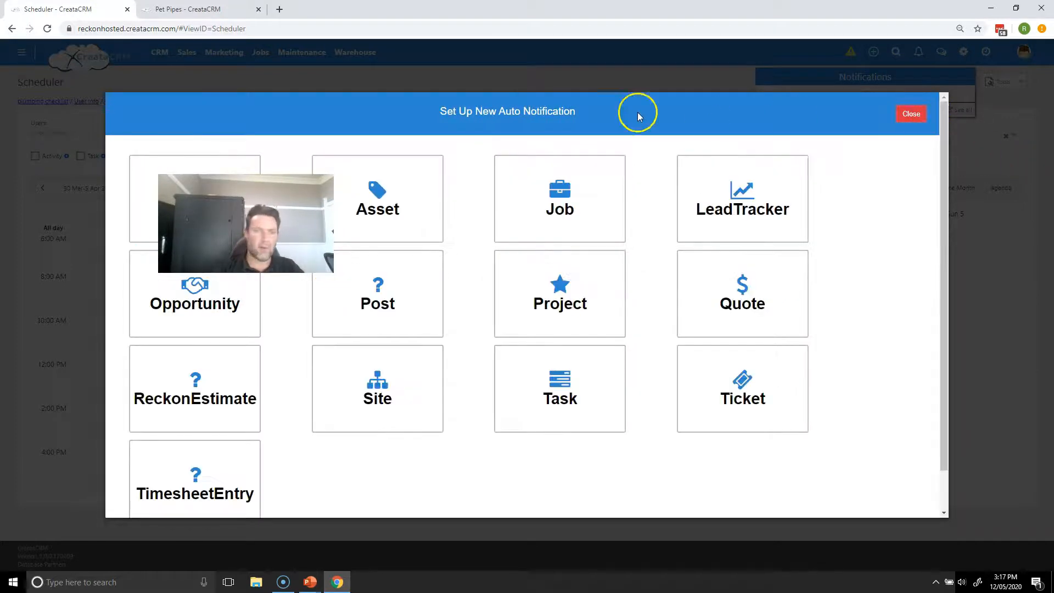
click(910, 116)
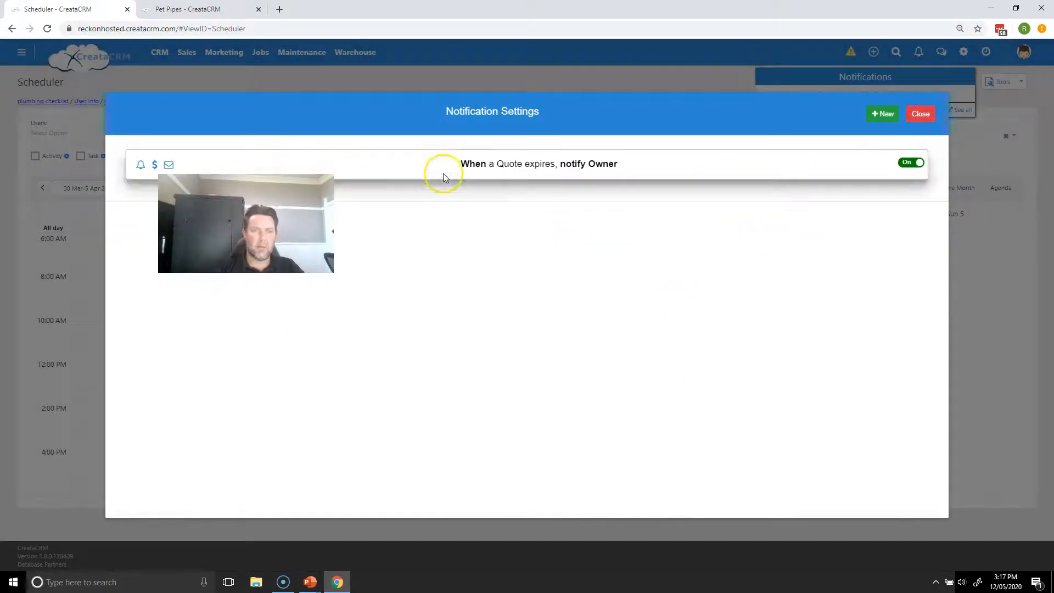
click(924, 114)
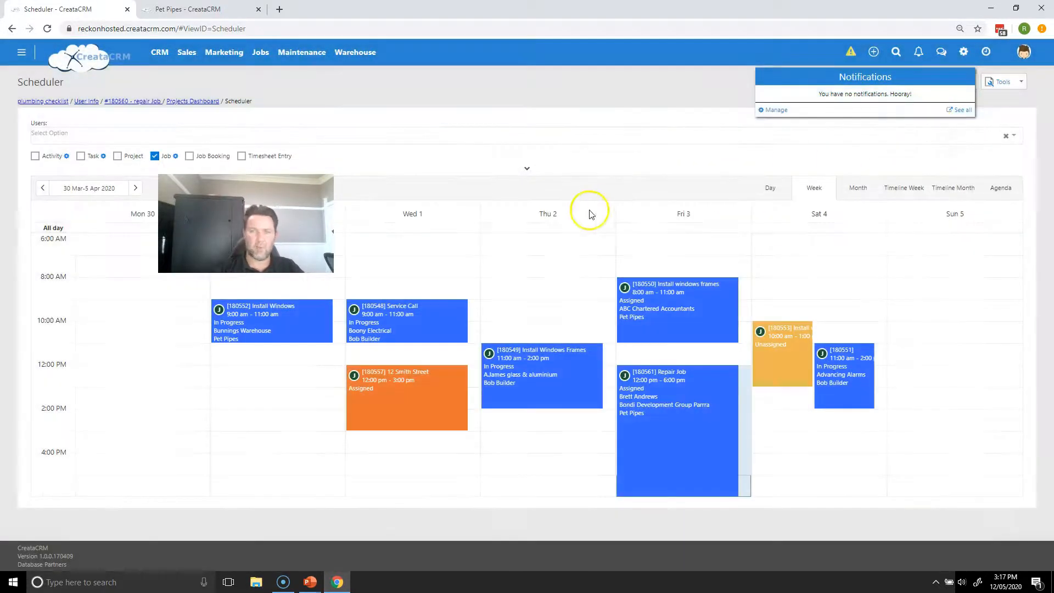
Open the full record of Friday's Repair Job from the calendar and review its job items and tasks.
click(679, 375)
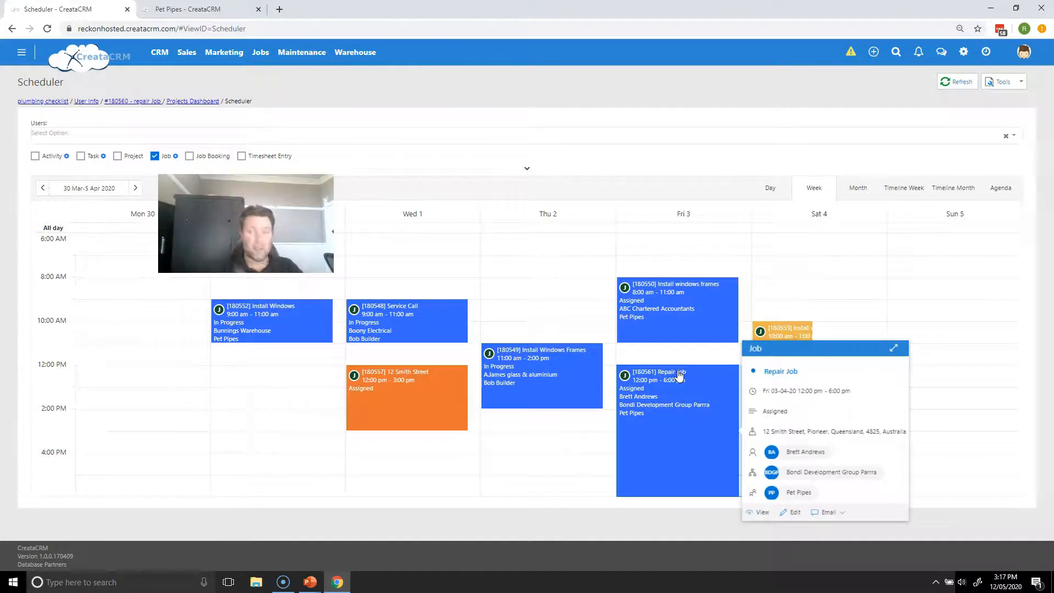
double_click(723, 420)
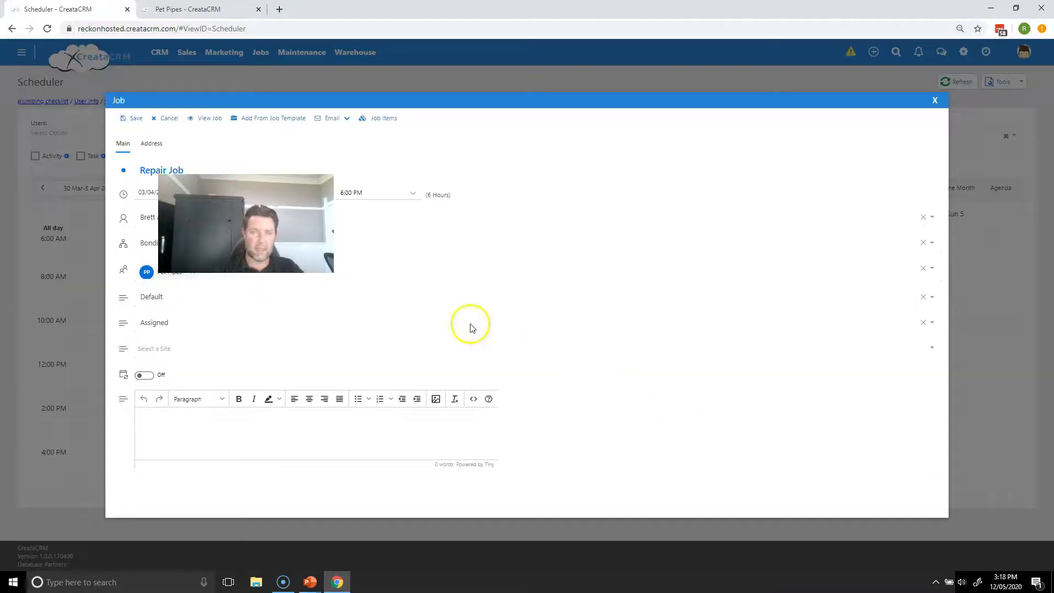
click(211, 118)
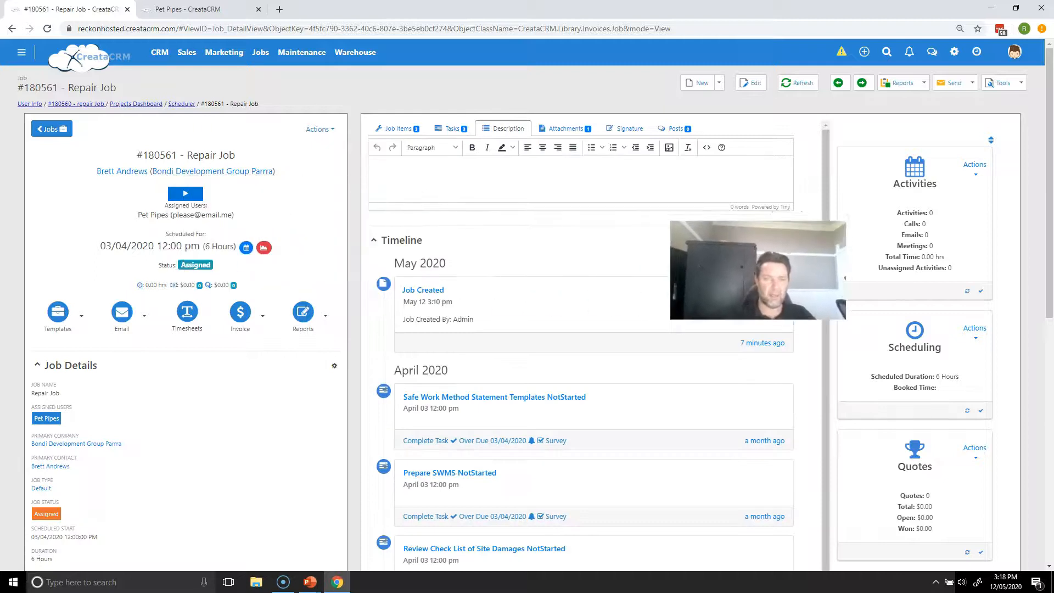
click(399, 132)
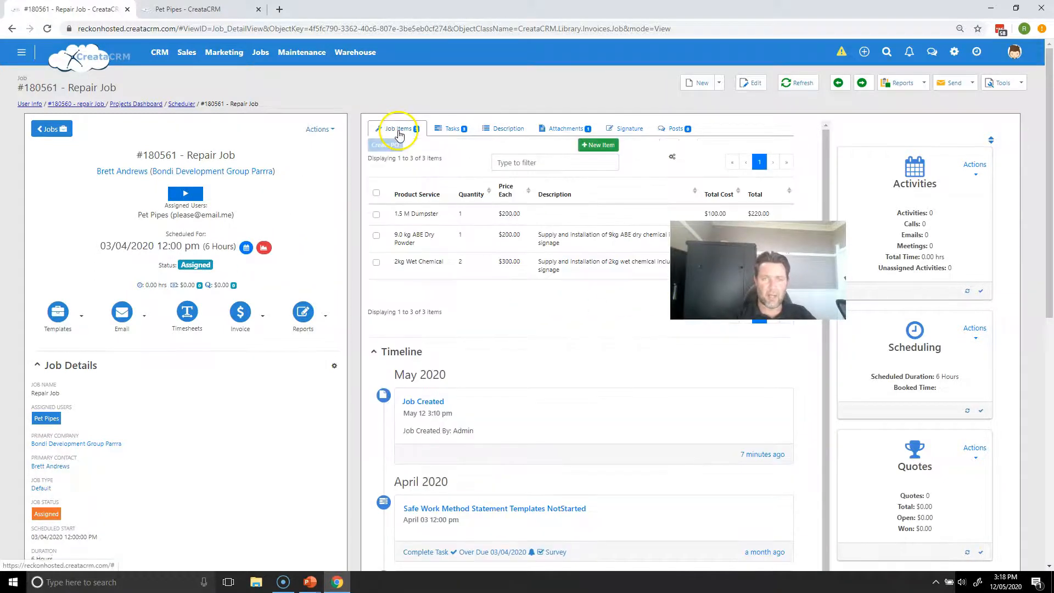
click(458, 128)
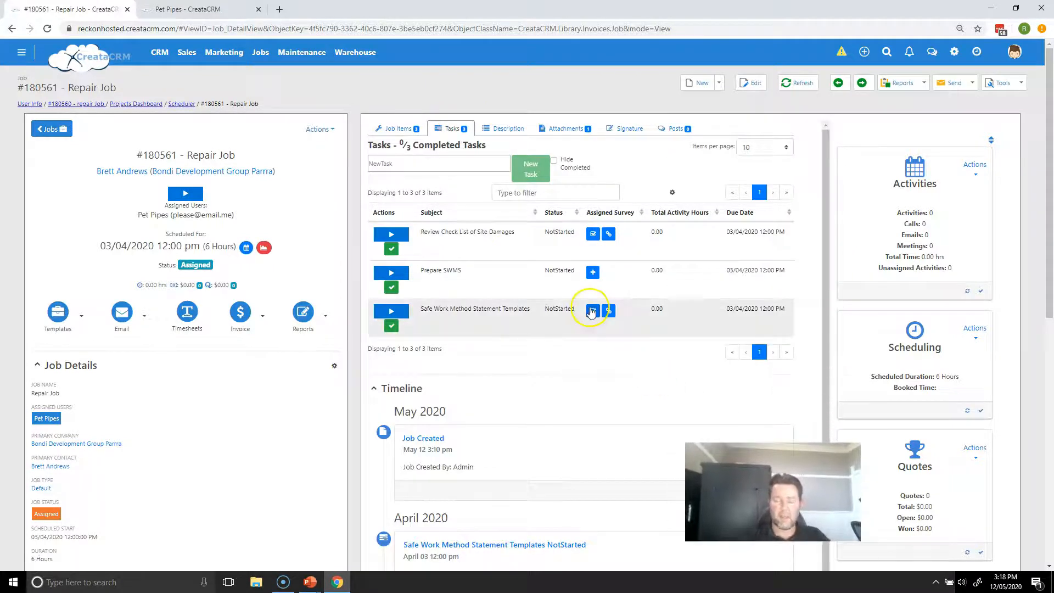
click(593, 253)
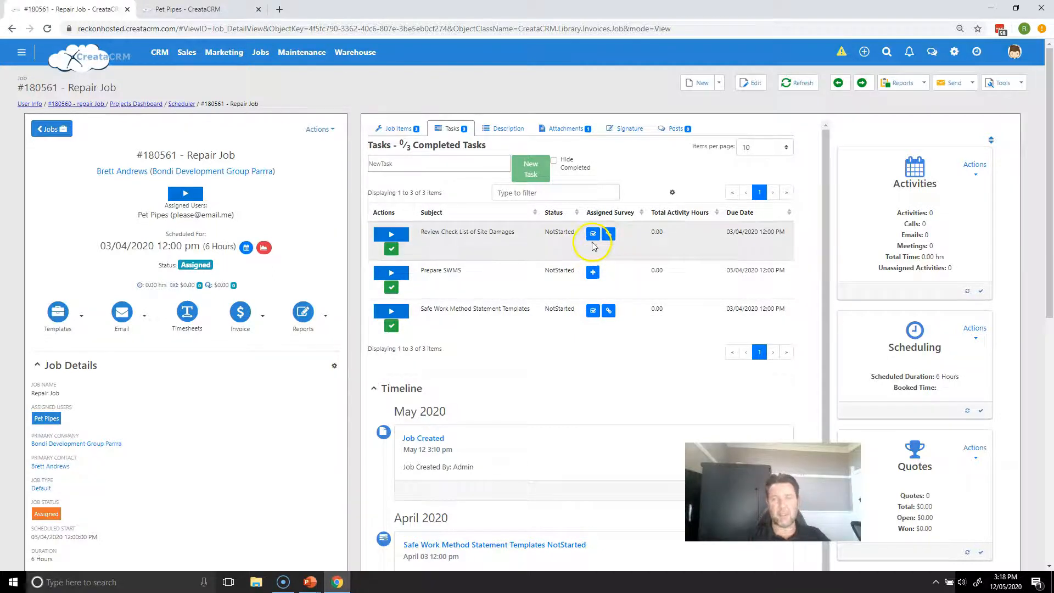
Complete the site damages task's repair survey, answering questions 1–4 No, Yes, Yes, No with the comment "cdasdsadasdsadsa", and close it.
click(593, 235)
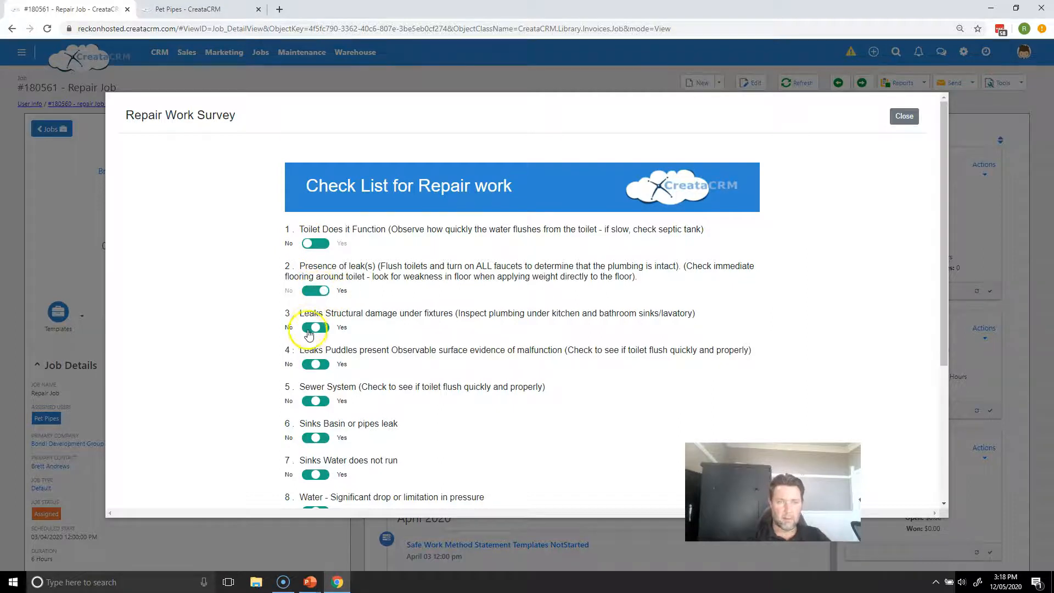
click(314, 365)
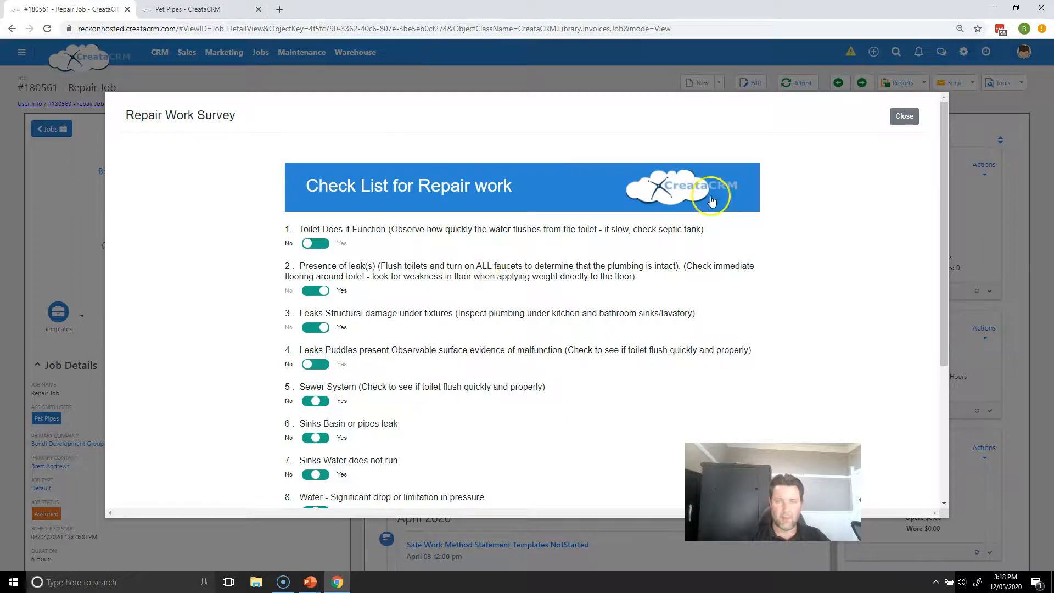
drag(942, 223, 922, 395)
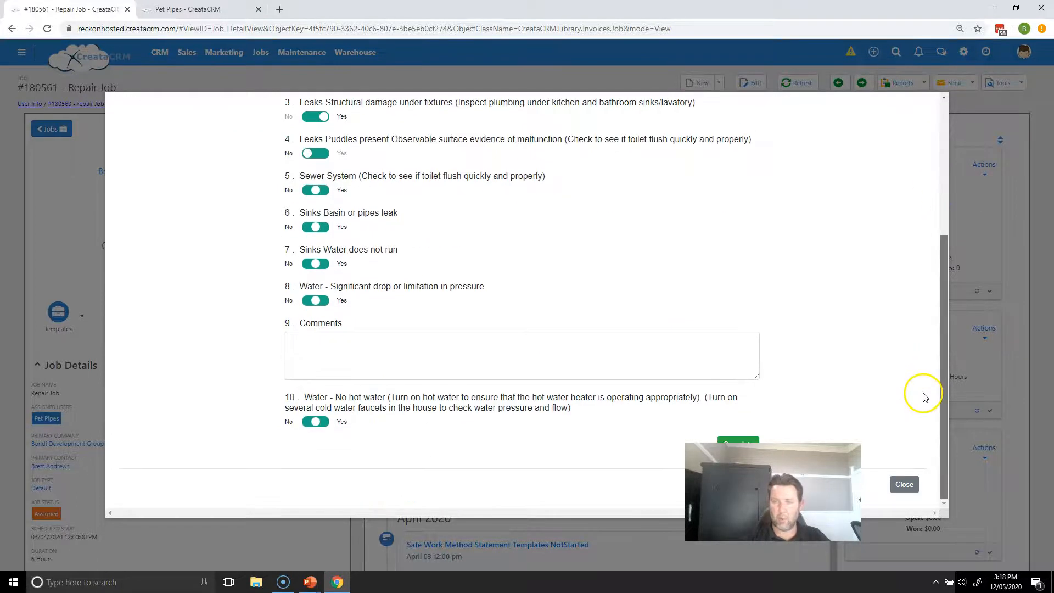
click(391, 369)
text(cdasdsadasdsadsa)
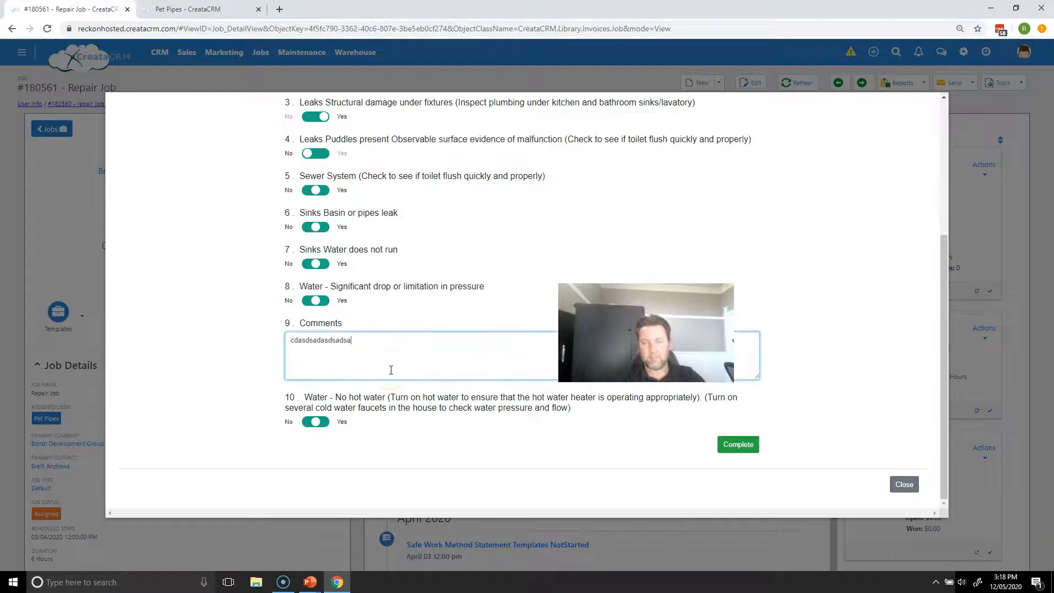
click(741, 446)
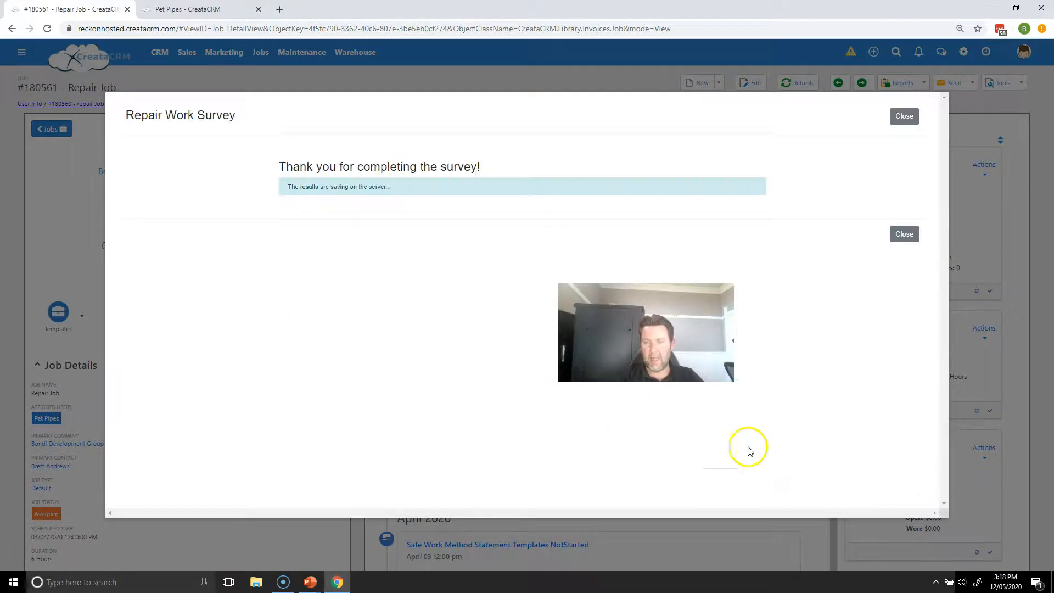
click(904, 116)
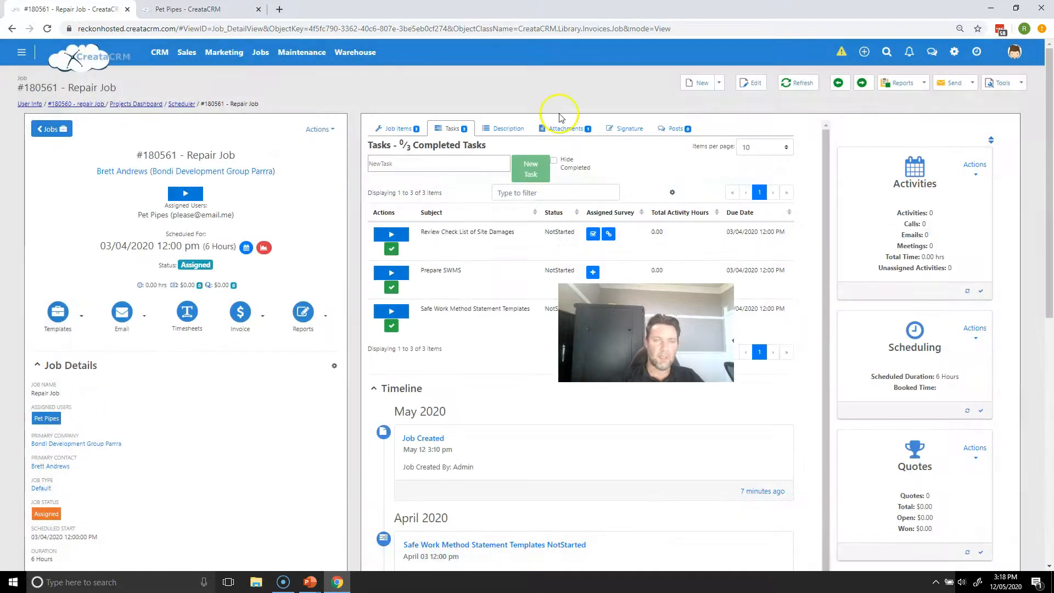
Set the Repair Job's status to In Progress and return to the job record.
click(195, 265)
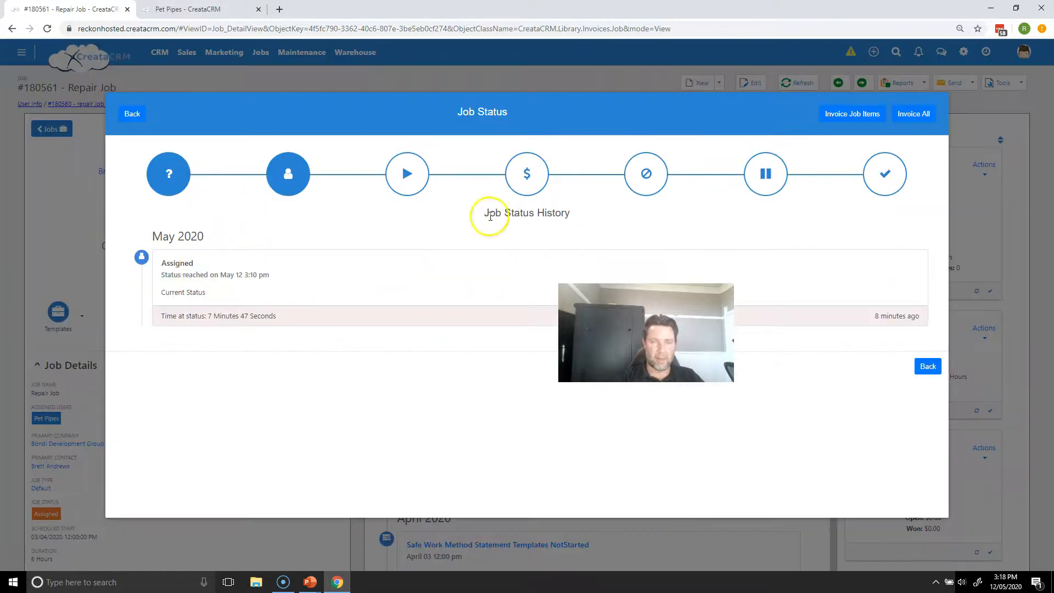
click(409, 176)
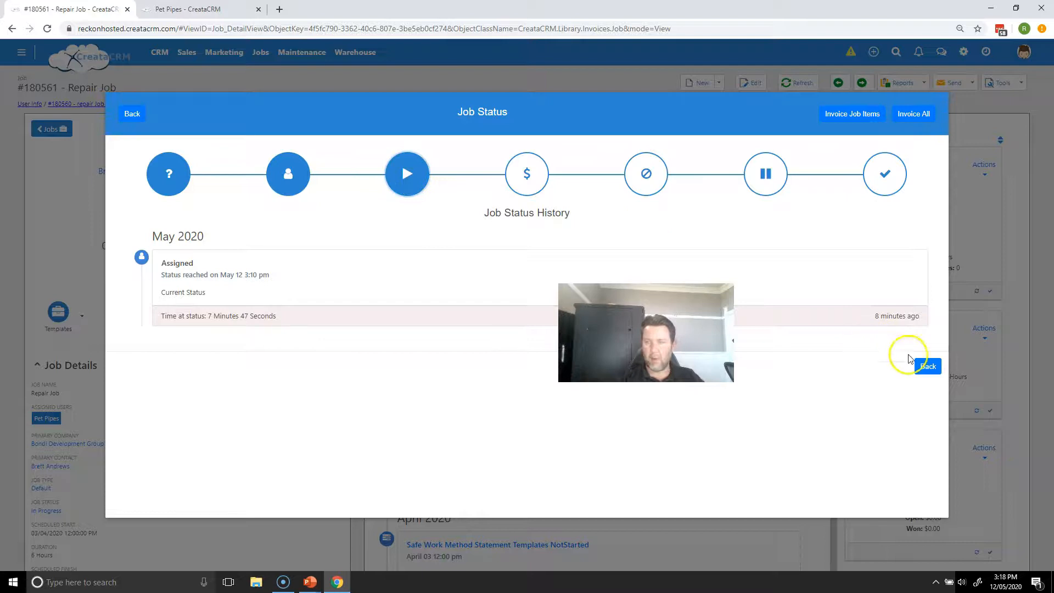
click(923, 366)
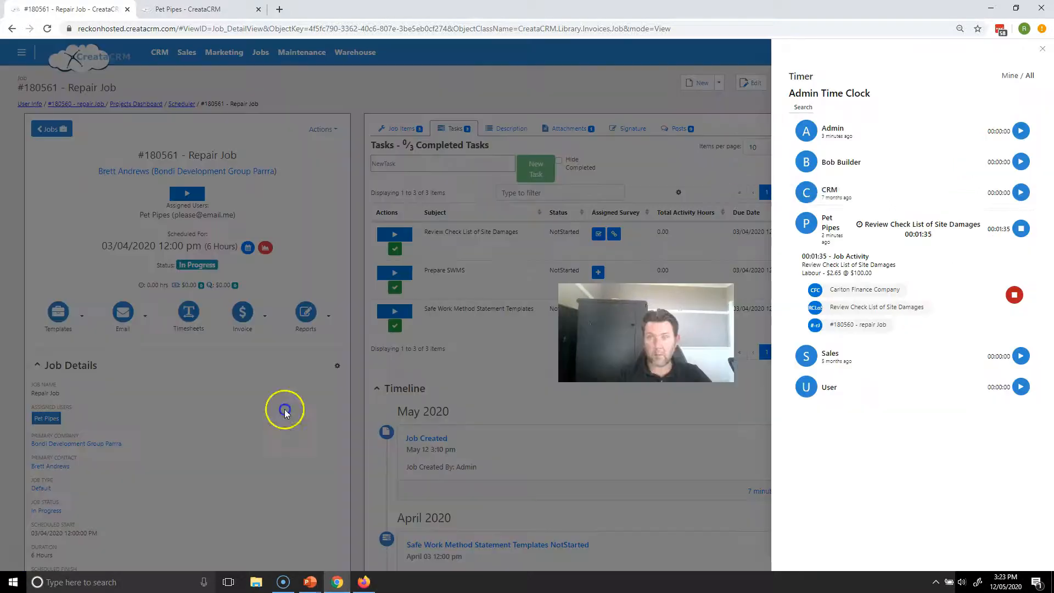
Review the staff time clock, examining the labour details of the running "Review Check List of Site Damages" timer, and close it.
click(1043, 53)
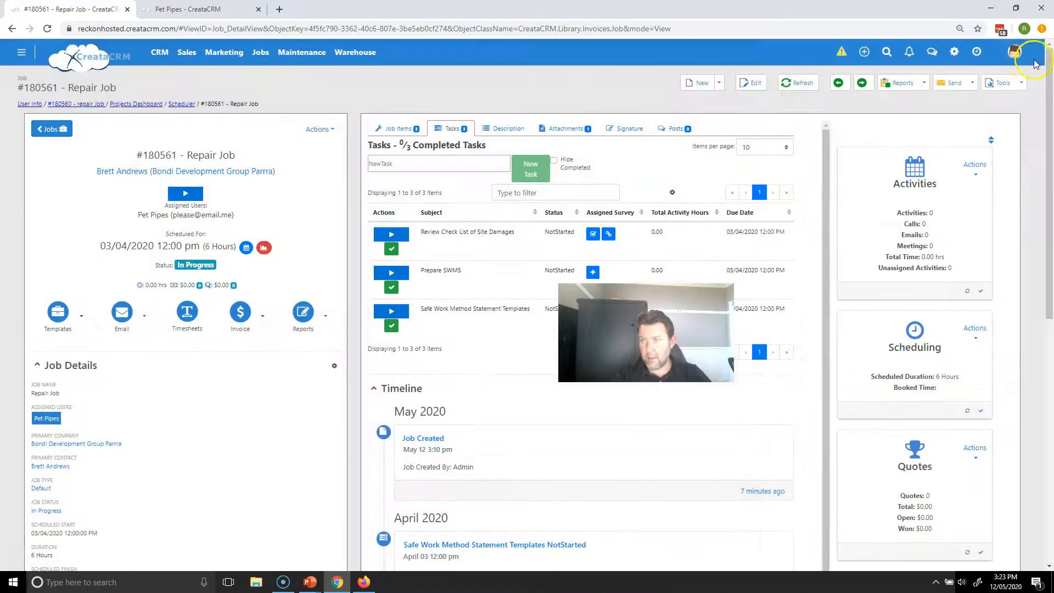
click(981, 56)
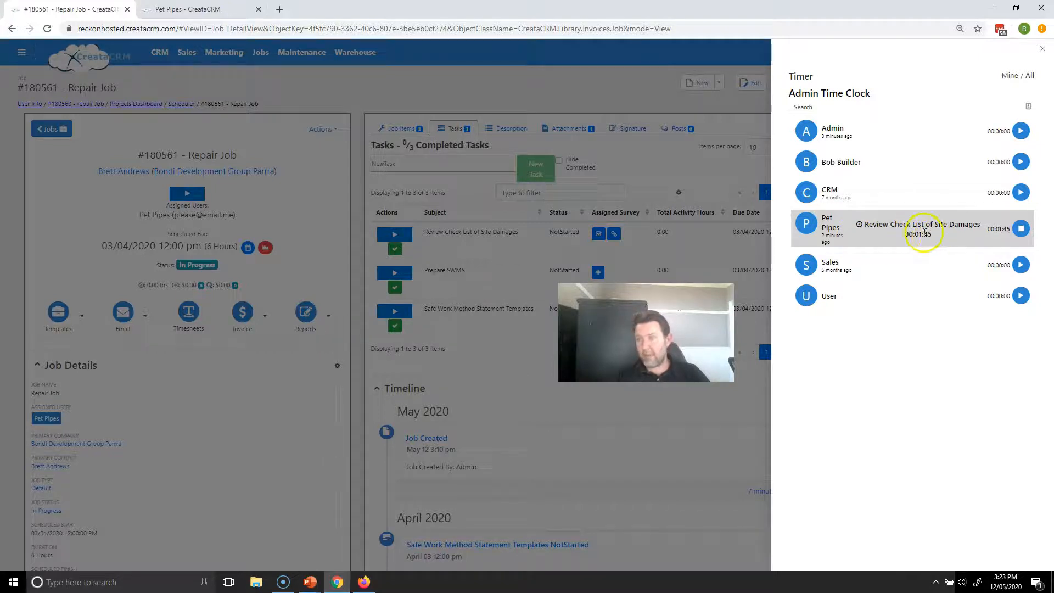
click(895, 241)
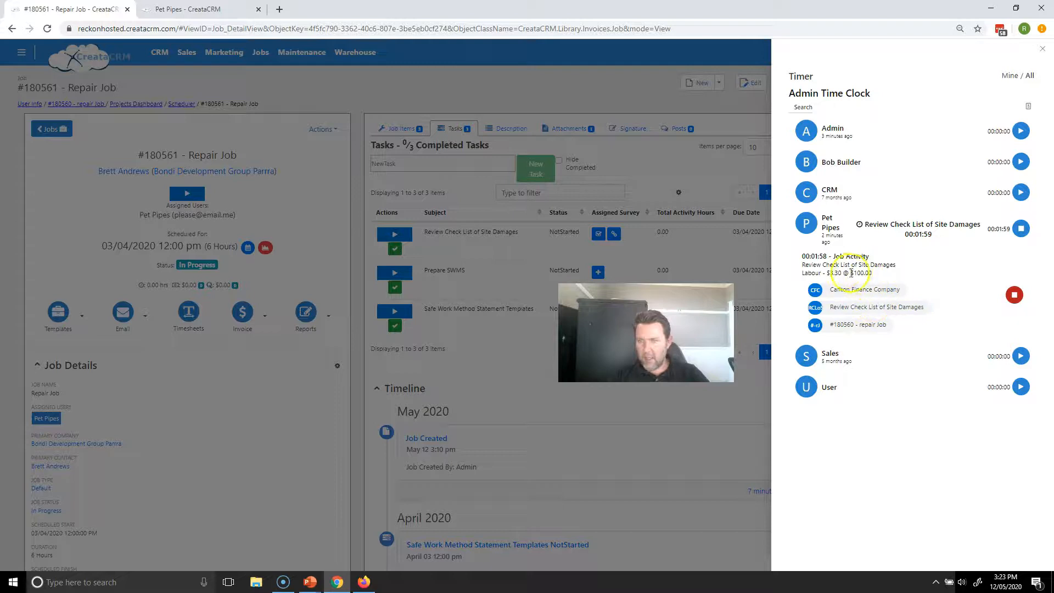
drag(803, 265, 861, 271)
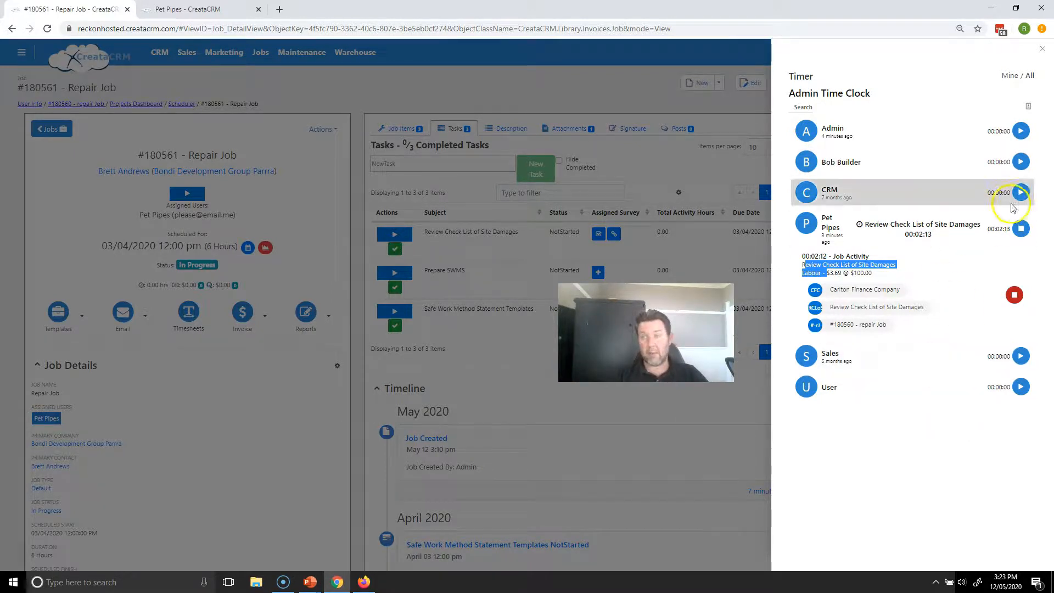
click(1045, 51)
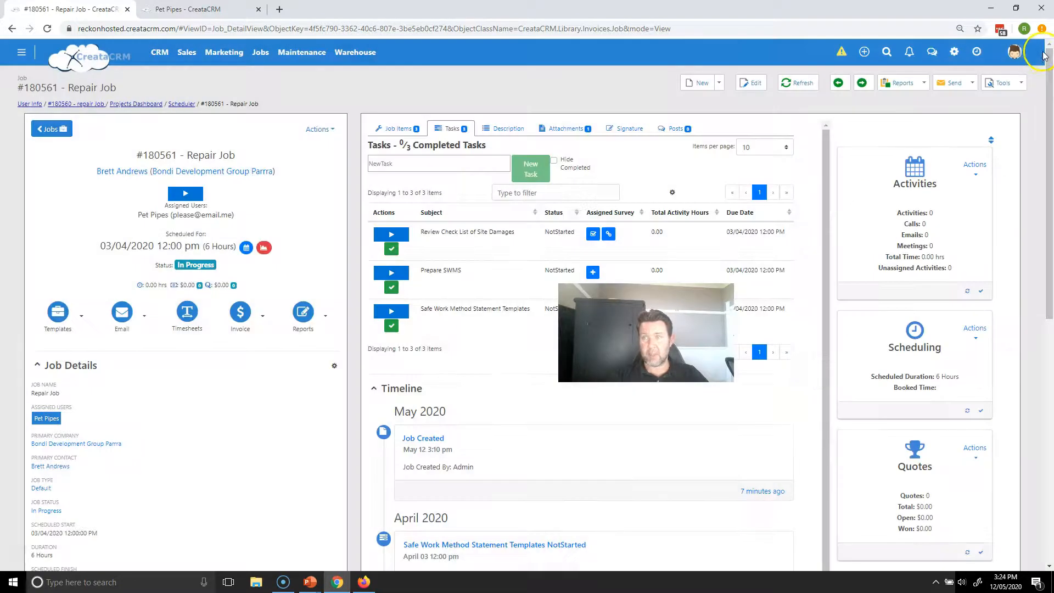
click(977, 53)
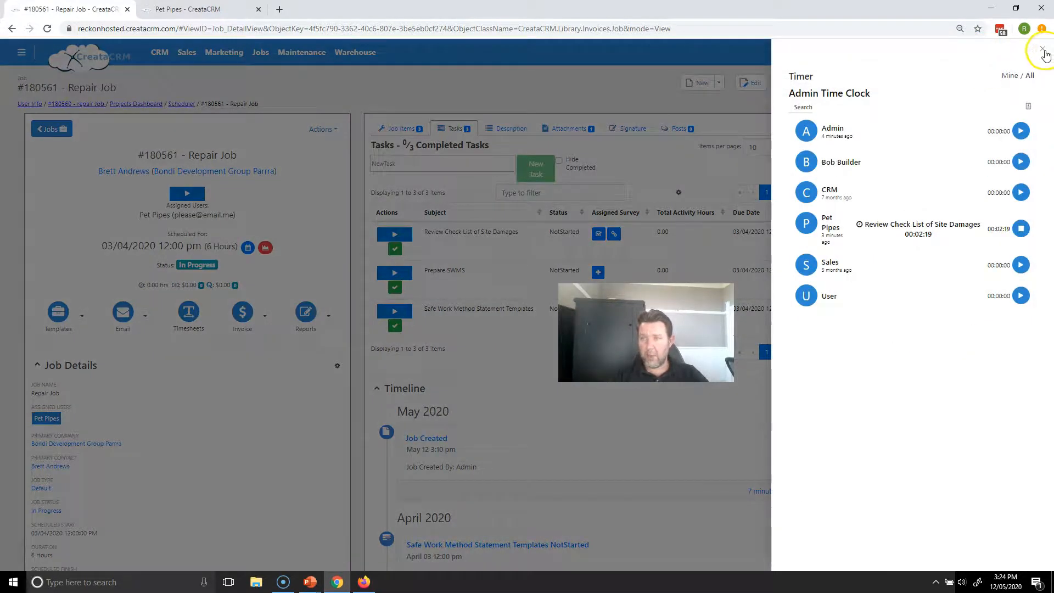
click(1043, 51)
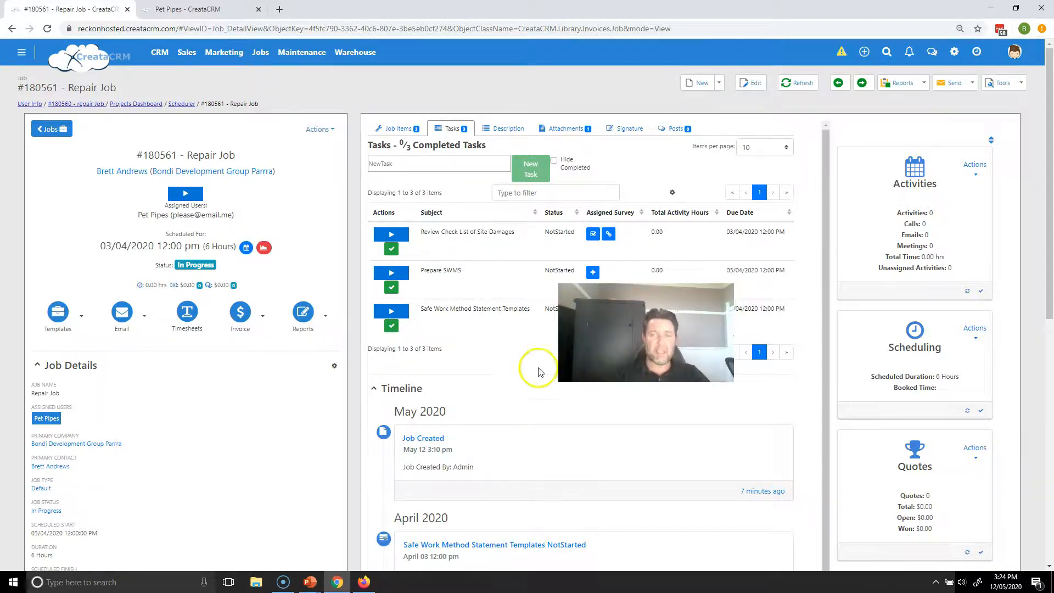
Return to the Scheduler and review its display settings, including the tile colour source, before collapsing them.
click(180, 104)
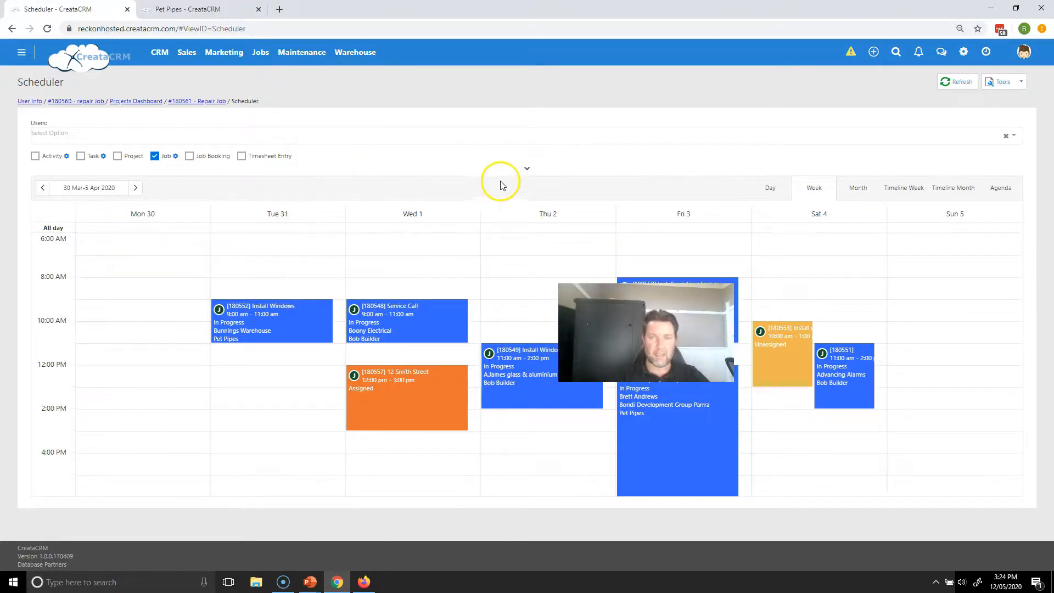
click(528, 170)
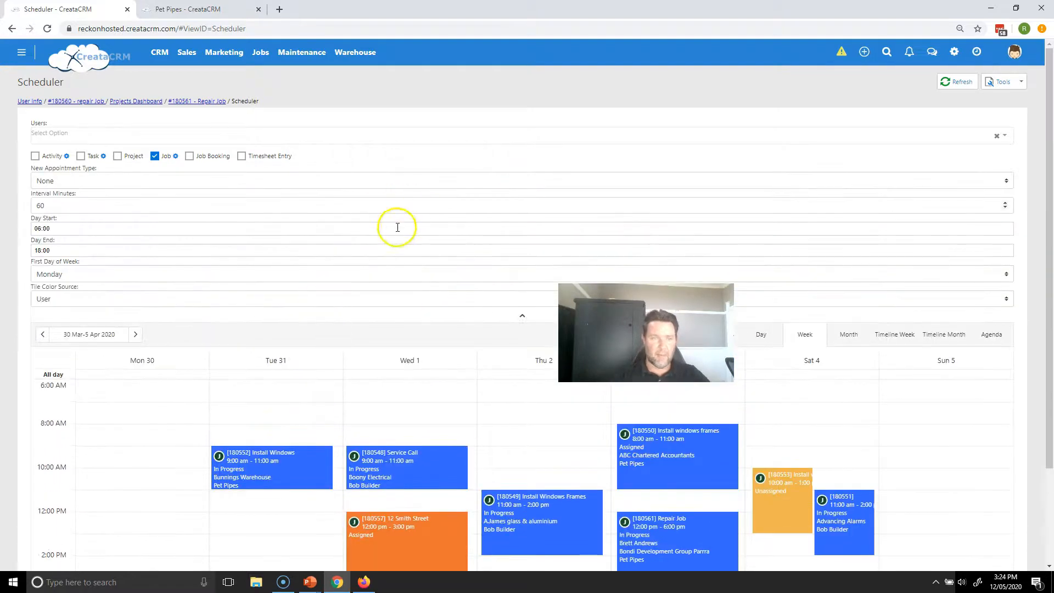
click(521, 314)
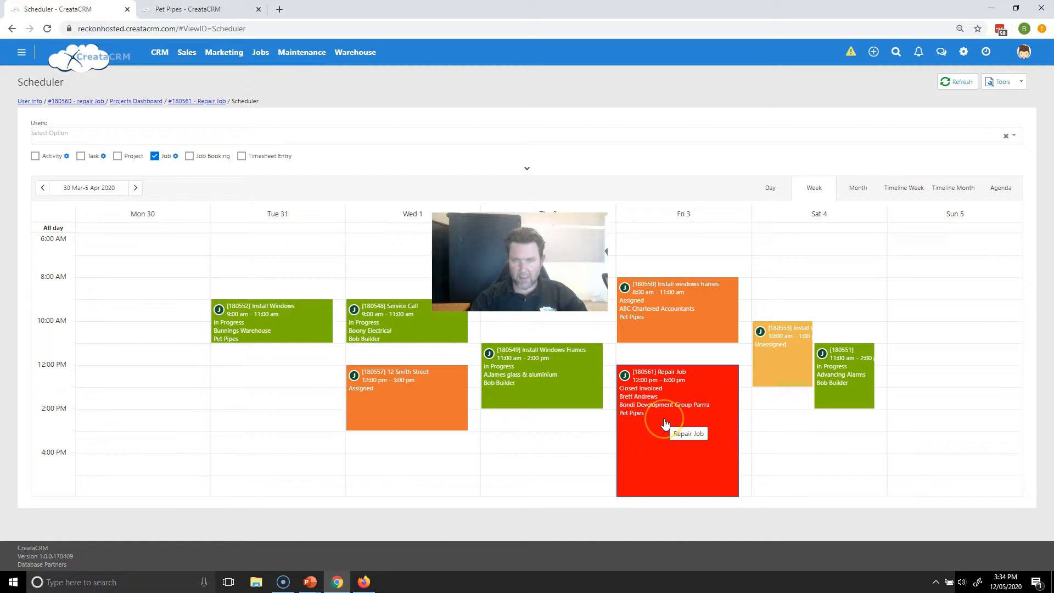
Reopen the Repair Job's record, review its status history and job items, and return to the Scheduler.
click(665, 424)
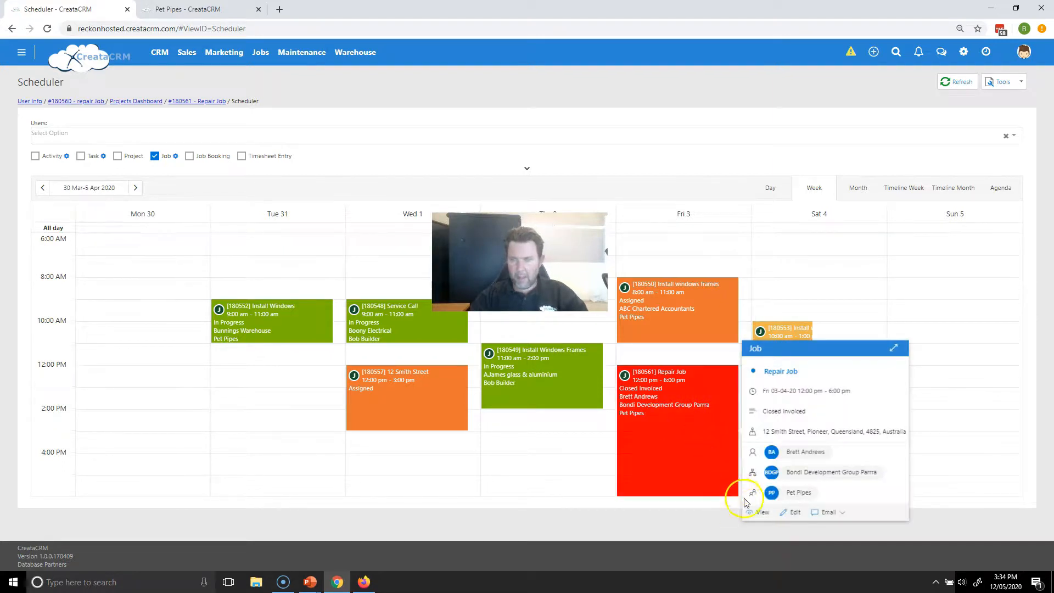
click(758, 512)
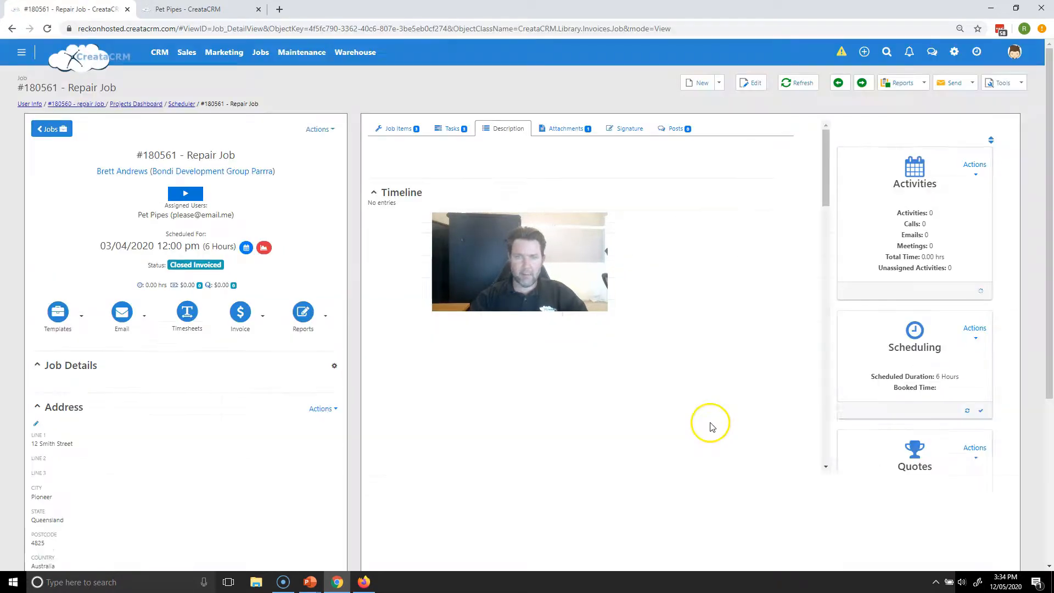
click(206, 265)
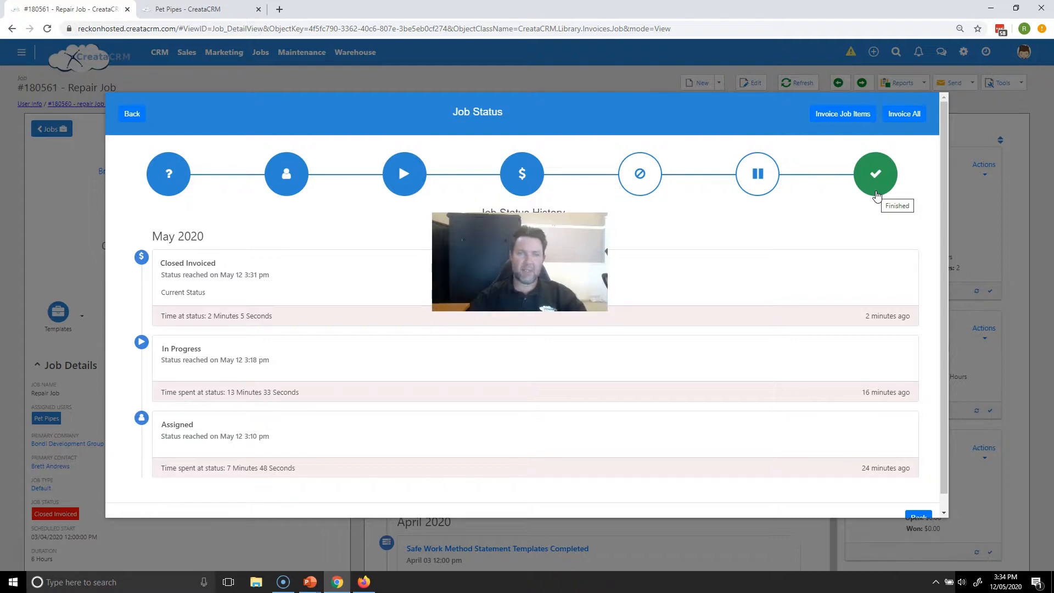
click(133, 115)
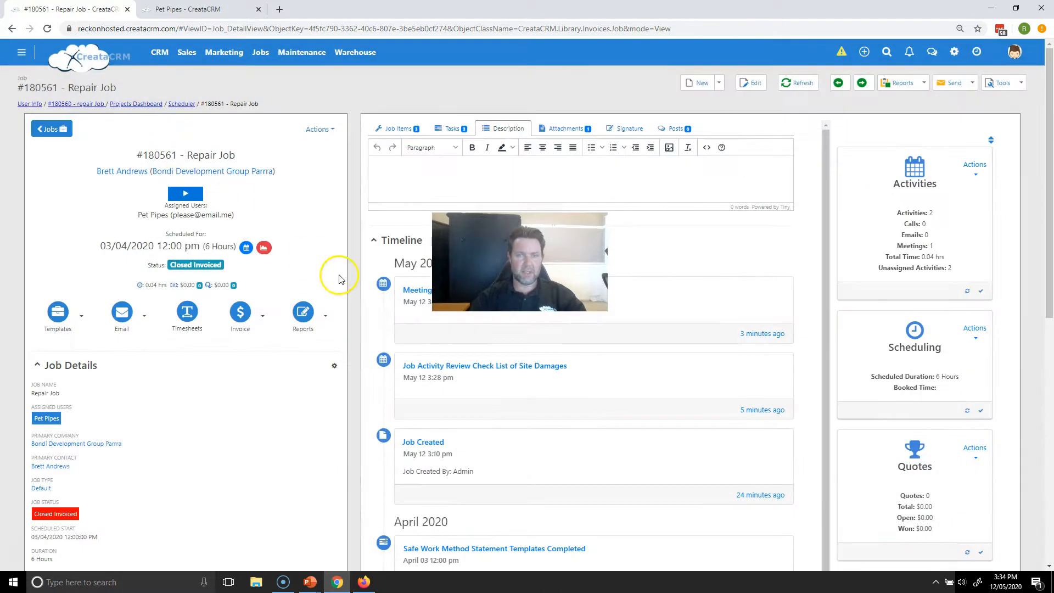
click(393, 129)
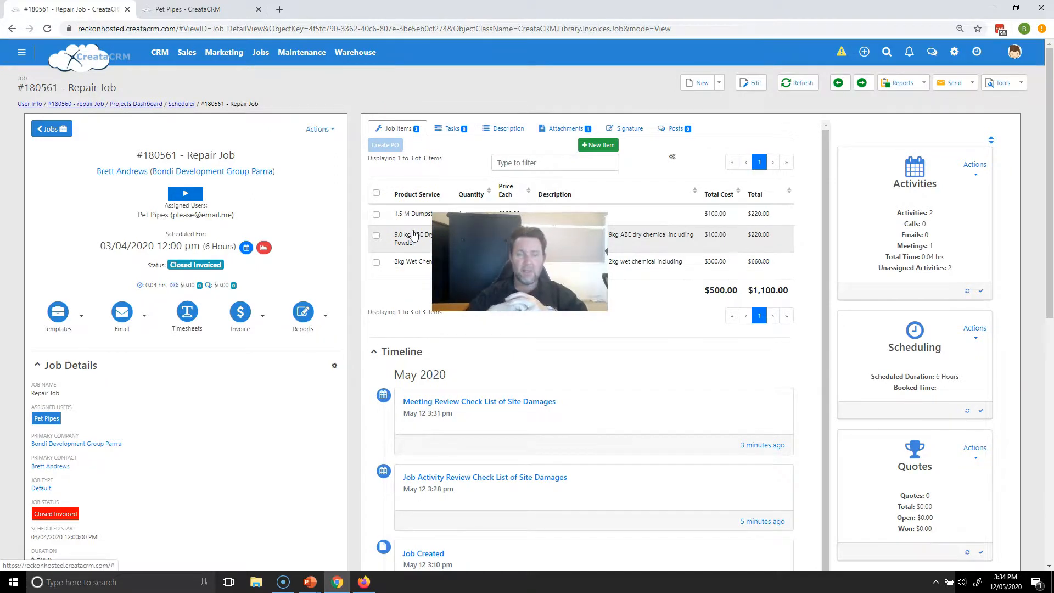
click(182, 103)
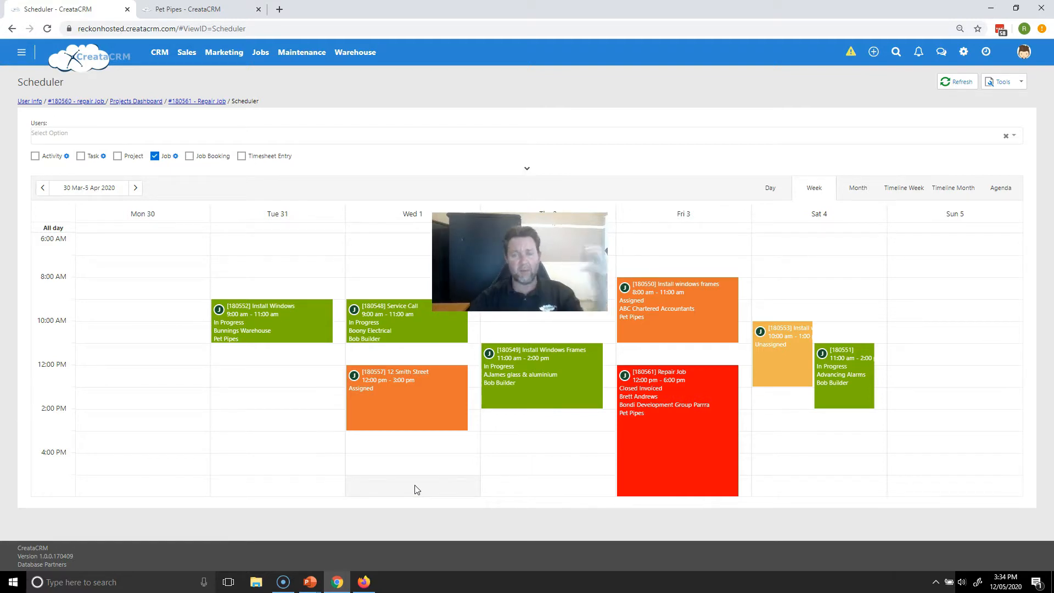
Open the Repair Job for editing, review the available job templates, and close it without adding a template.
click(645, 462)
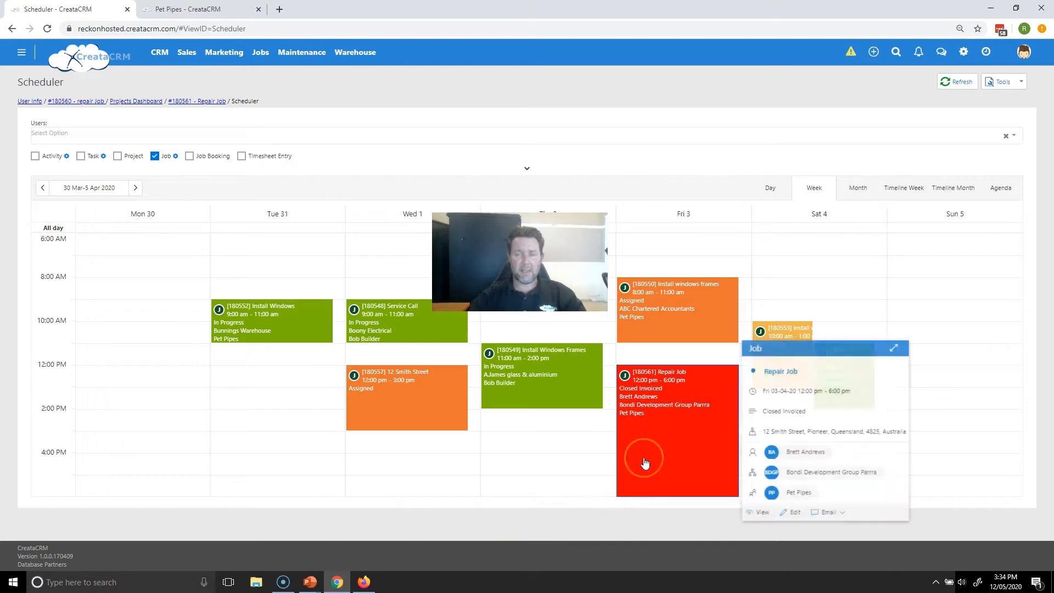
click(769, 513)
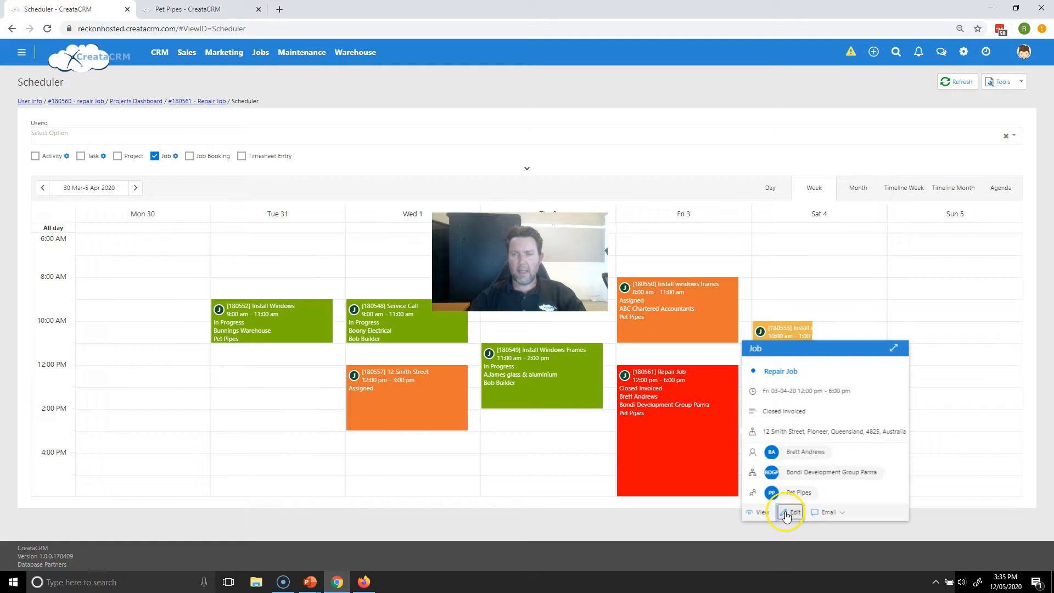
click(786, 514)
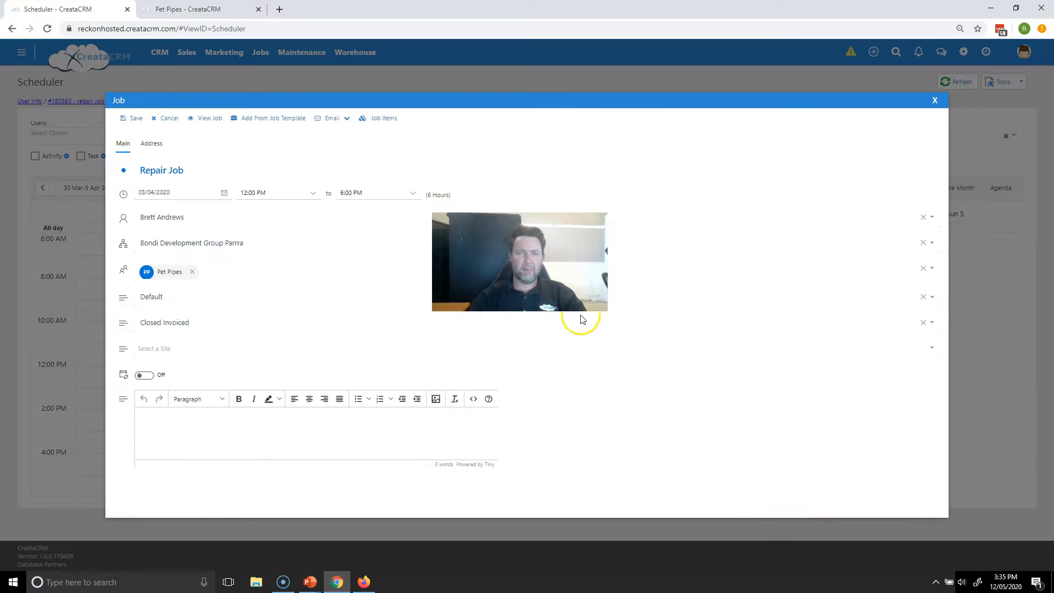
click(242, 121)
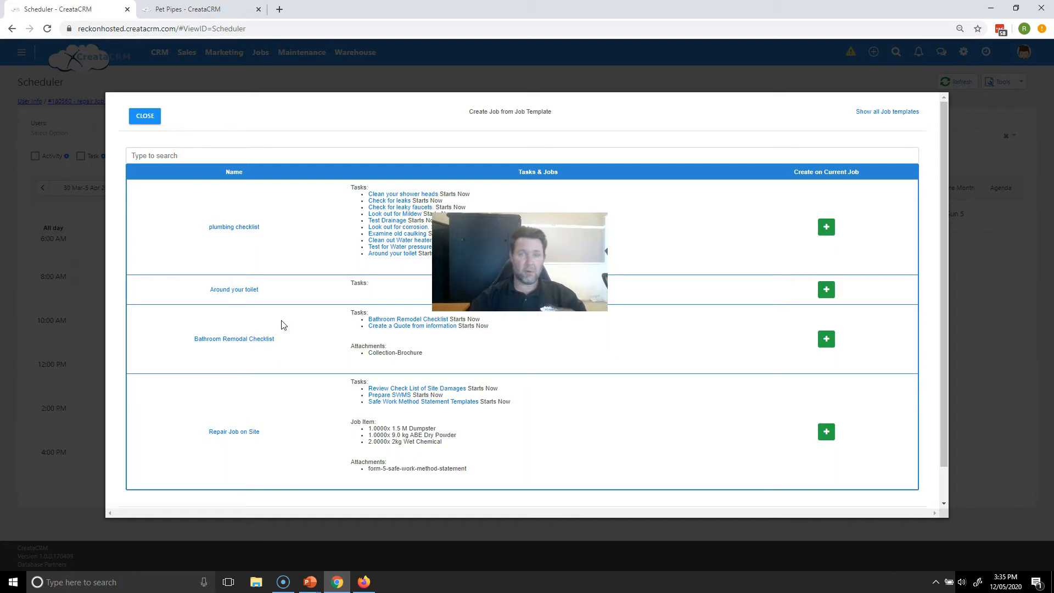
click(146, 117)
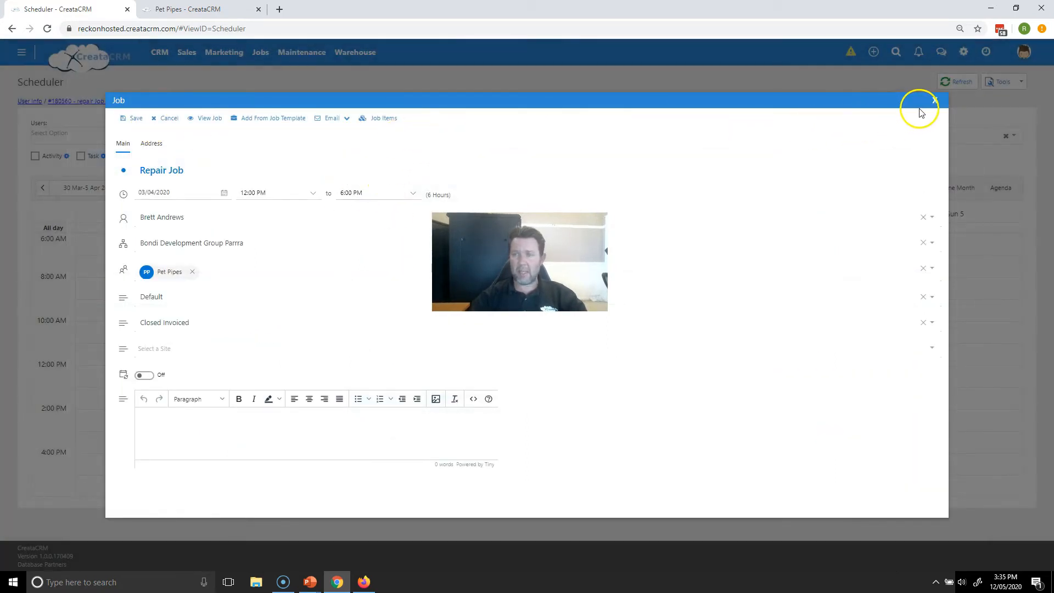
click(935, 101)
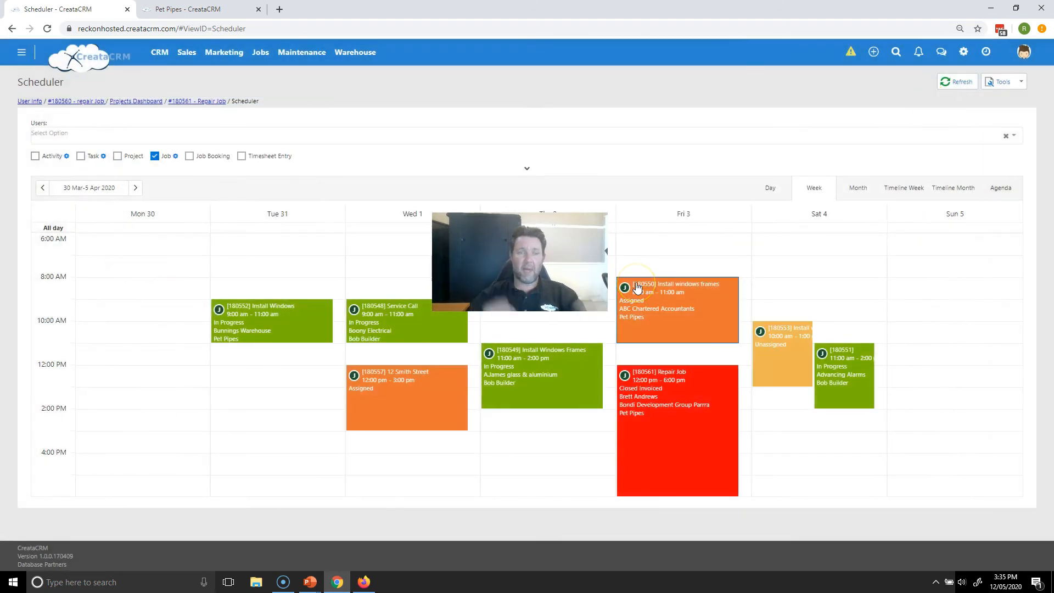